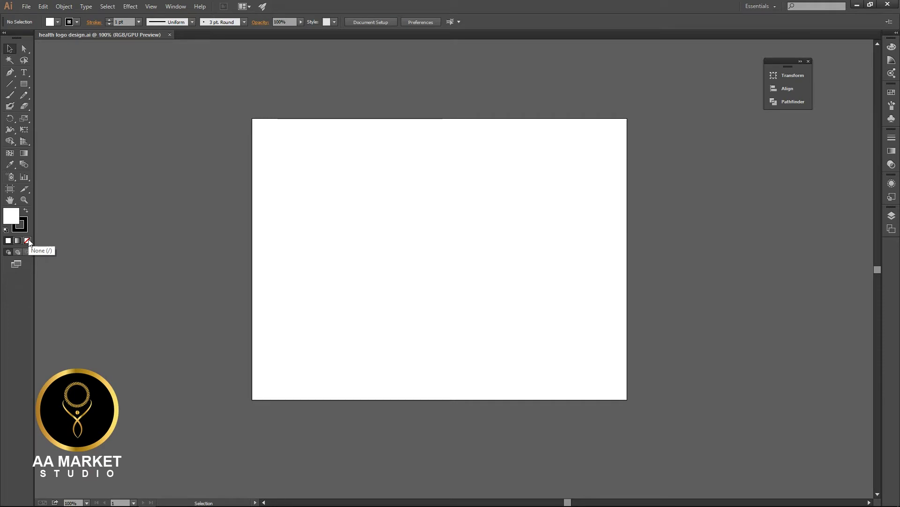
# - Draw a square of about 264 px with no fill and a black outline near the upper middle of the artboard
pyautogui.click(27, 241)
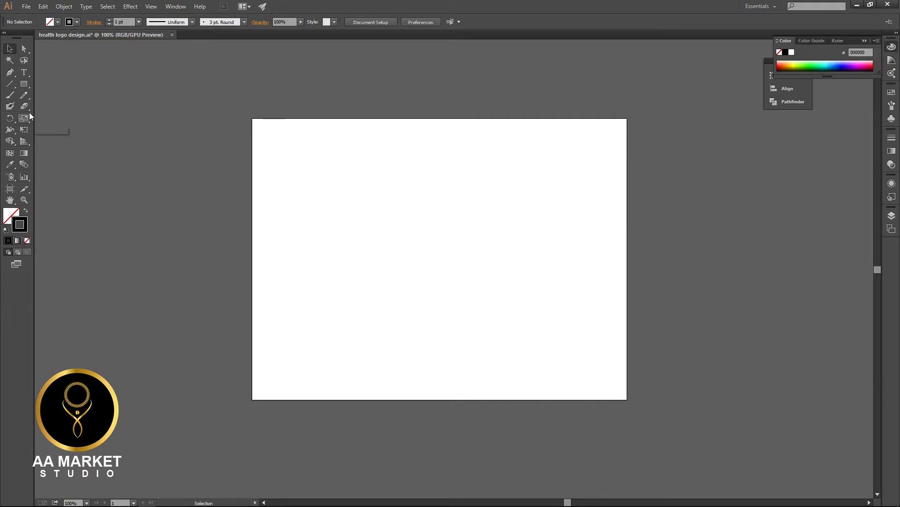
pyautogui.click(24, 84)
pyautogui.click(53, 86)
pyautogui.moveTo(427, 226); pyautogui.dragTo(456, 287)
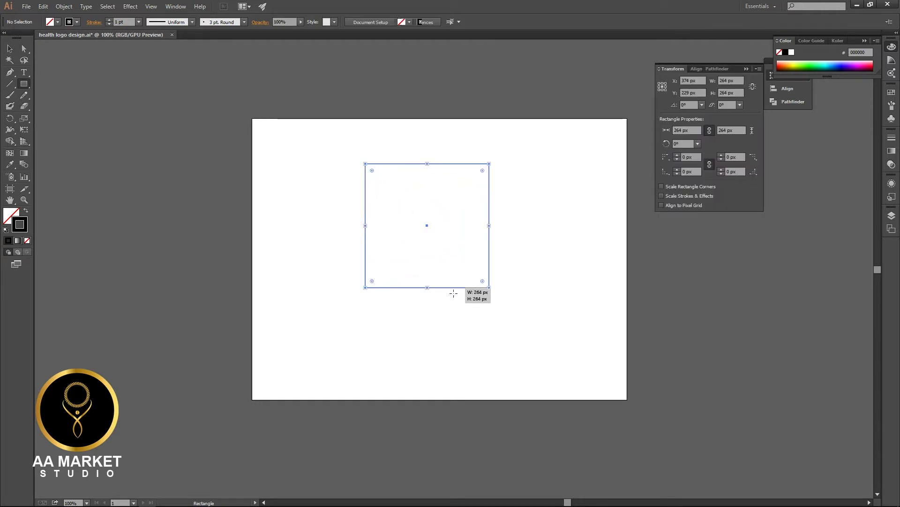
# - Add an anchor point at the middle of the square's bottom edge and move it straight down to Y 413 px
pyautogui.press('a')
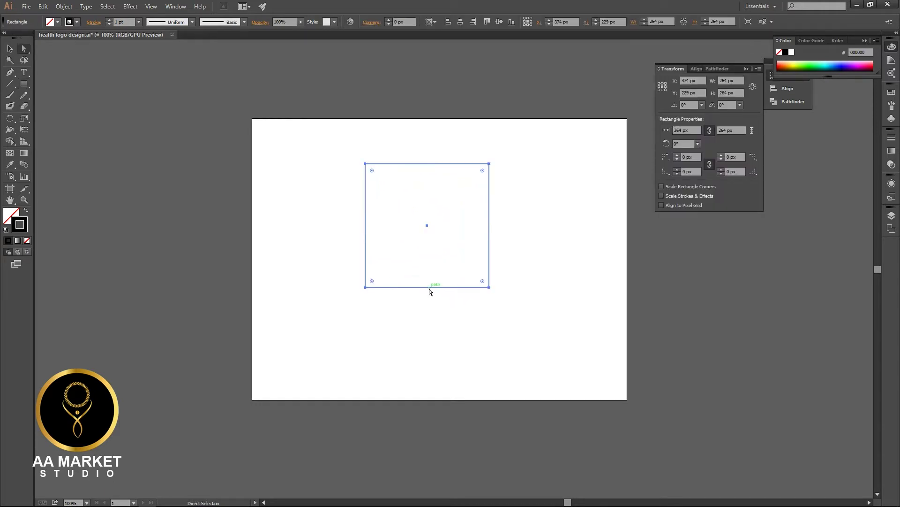
pyautogui.scroll(2, 429, 289)
pyautogui.scroll(-1, 429, 290)
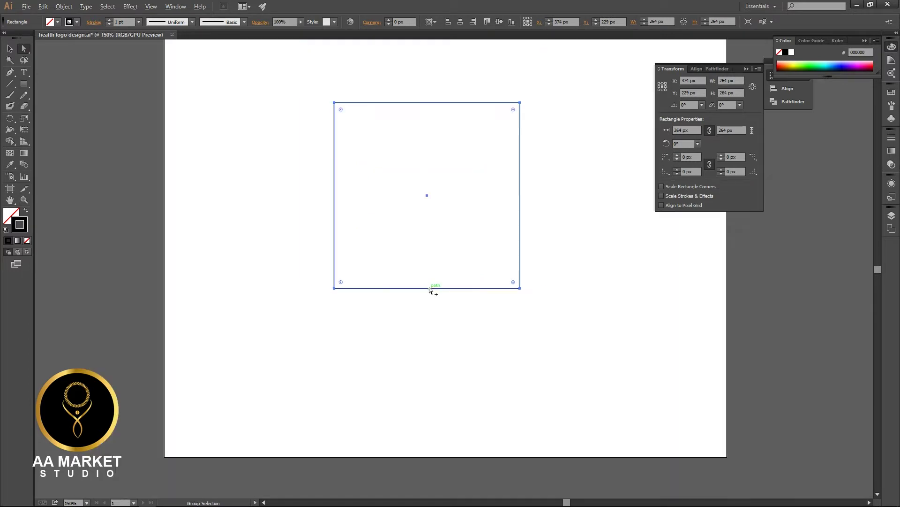
pyautogui.click(10, 48)
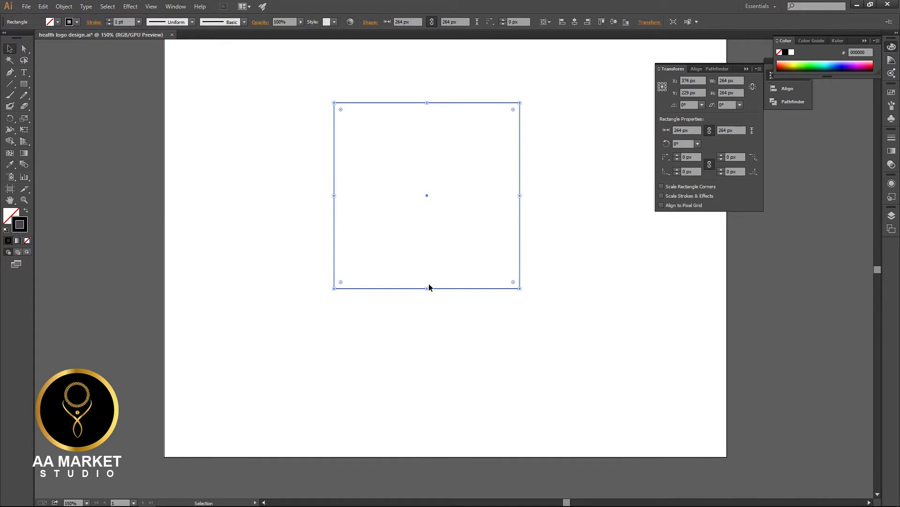
pyautogui.scroll(3, 428, 290)
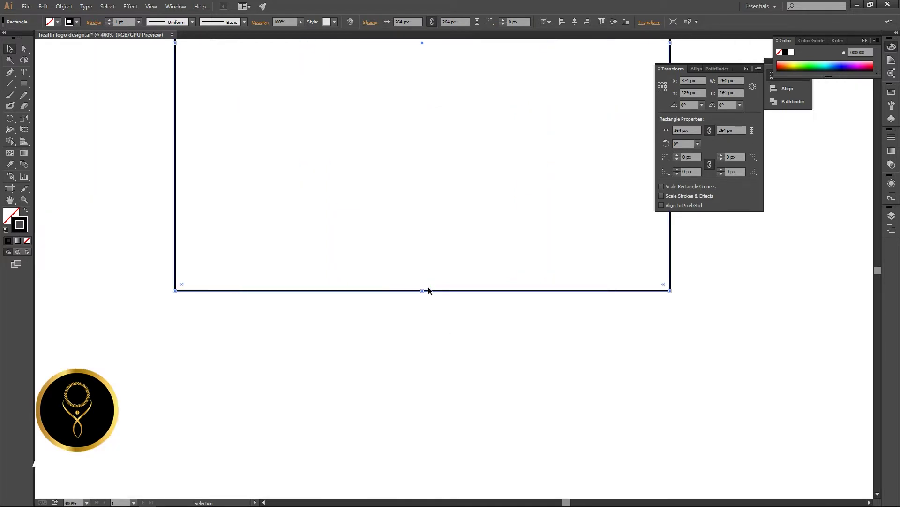
pyautogui.press('a')
pyautogui.click(423, 290)
pyautogui.press('Down')
pyautogui.press('Down')
pyautogui.press('Down')
pyautogui.press('Down')
pyautogui.press('Down')
pyautogui.press('Down')
pyautogui.press('Down')
pyautogui.press('Down')
pyautogui.press('Down')
pyautogui.press('Down')
pyautogui.press('Down')
pyautogui.press('Down')
pyautogui.press('Down')
pyautogui.press('Down')
pyautogui.press('Down')
pyautogui.press('Down')
pyautogui.press('Down')
pyautogui.press('Down')
pyautogui.press('Down')
pyautogui.press('Down')
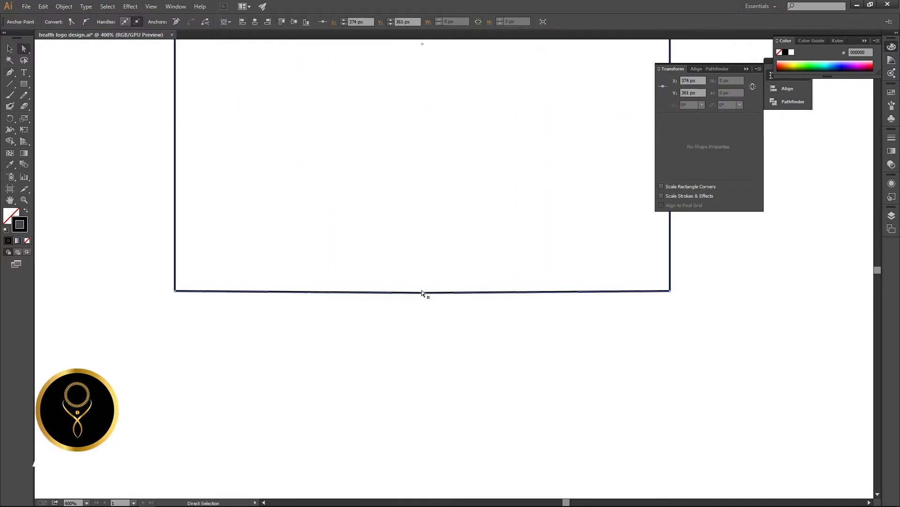
pyautogui.press('Down')
pyautogui.press('Down')
pyautogui.press('Down')
pyautogui.press('Down')
pyautogui.press('Down')
pyautogui.press('Down')
pyautogui.press('Down')
pyautogui.press('Down')
pyautogui.press('Down')
pyautogui.press('Down')
pyautogui.press('Down')
pyautogui.press('Down')
pyautogui.press('Down')
pyautogui.press('Down')
pyautogui.press('Down')
pyautogui.press('Down')
pyautogui.press('Down')
pyautogui.press('Down')
pyautogui.press('Down')
pyautogui.scroll(-3, 422, 293)
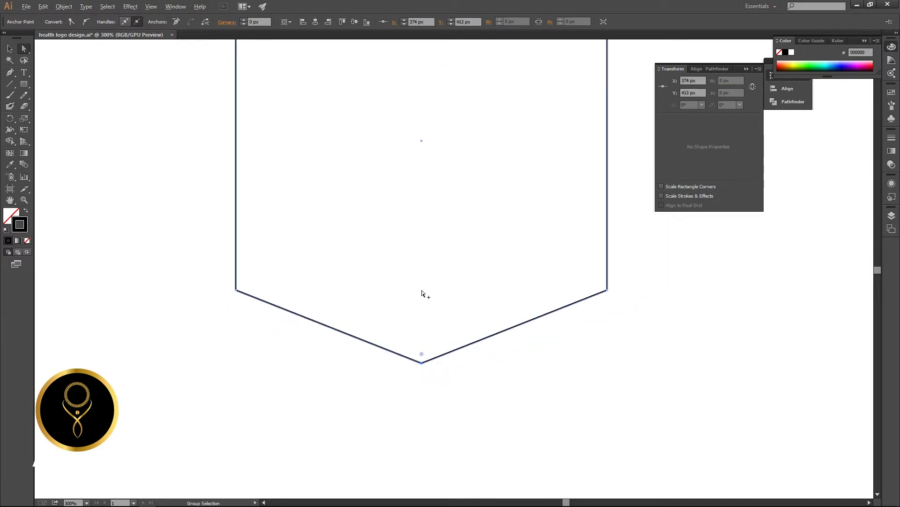
pyautogui.scroll(-1, 423, 293)
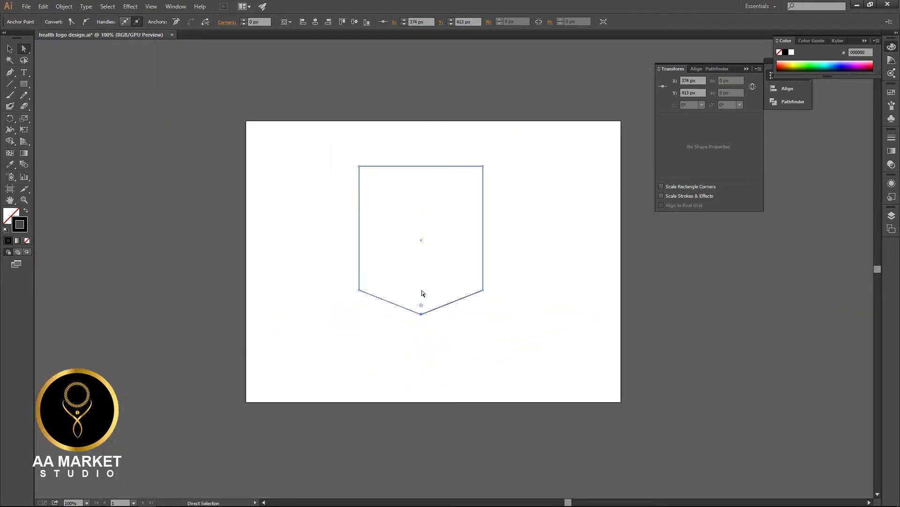
# - Move the pointed shape slightly down and right so its centre sits at about X 382 px, Y 270 px
pyautogui.click(189, 324)
pyautogui.click(360, 290)
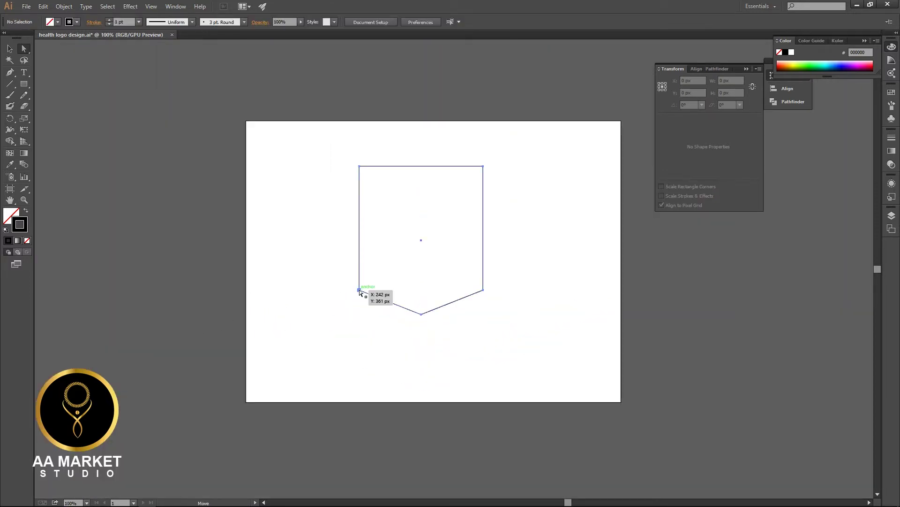
pyautogui.click(483, 291)
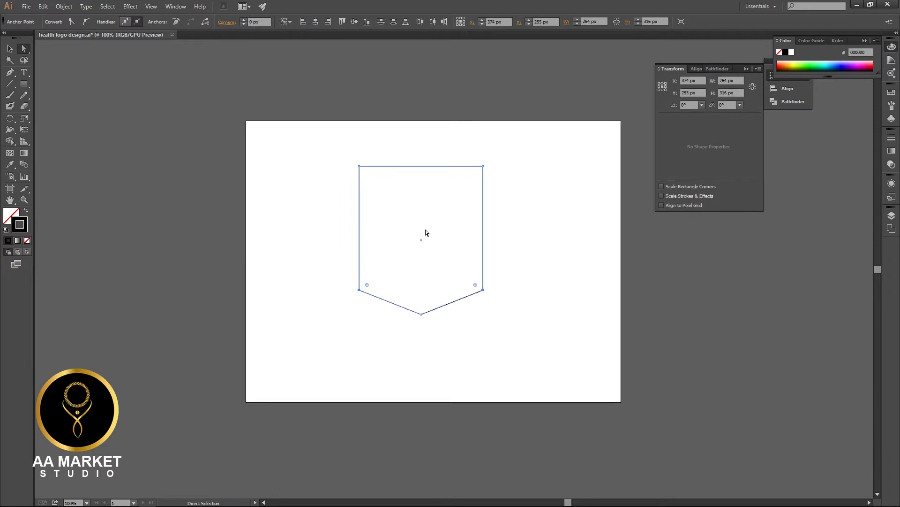
pyautogui.moveTo(422, 237)
pyautogui.mouseDown()
pyautogui.moveTo(312, 241)
pyautogui.moveTo(436, 255)
pyautogui.moveTo(426, 245)
pyautogui.mouseUp()
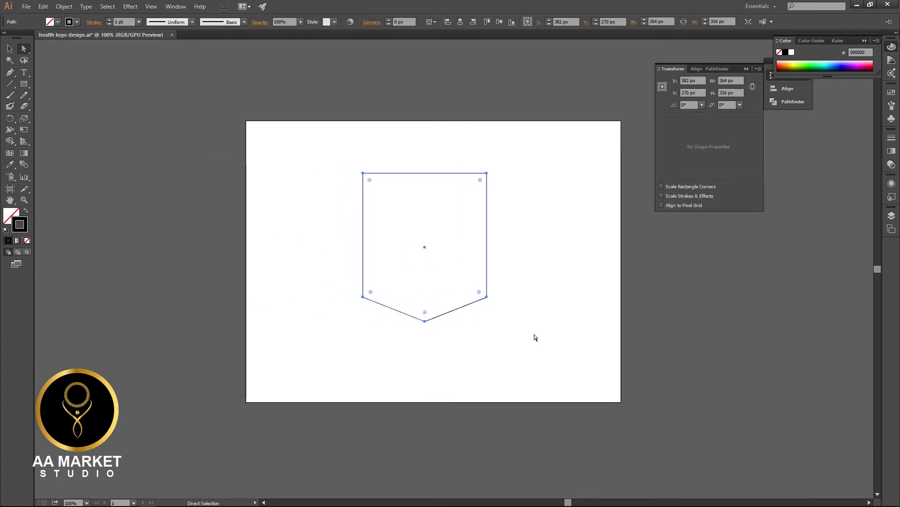
# - Round the two lower side corners as far as possible to form a shield that curves down to the bottom point
pyautogui.click(364, 297)
pyautogui.keyDown('shift'); pyautogui.click(488, 298); pyautogui.keyUp('shift')
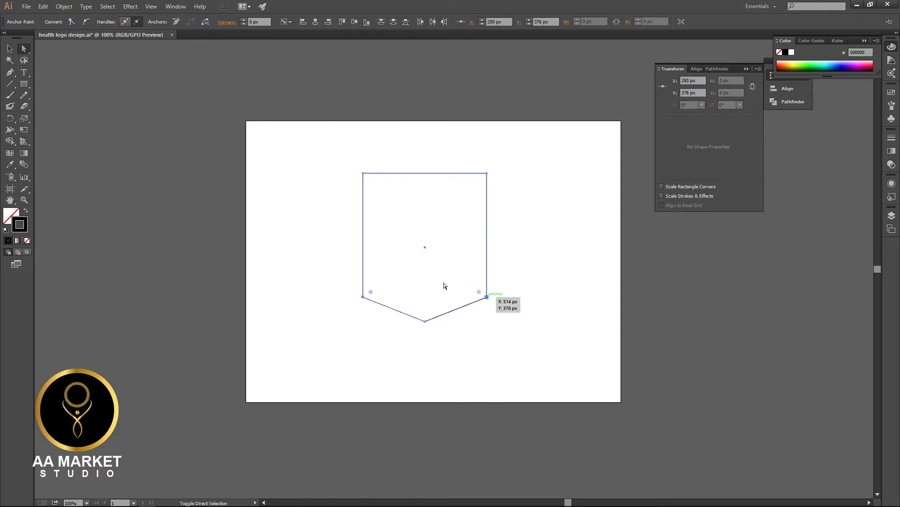
pyautogui.moveTo(479, 292); pyautogui.dragTo(282, 256)
pyautogui.click(526, 229)
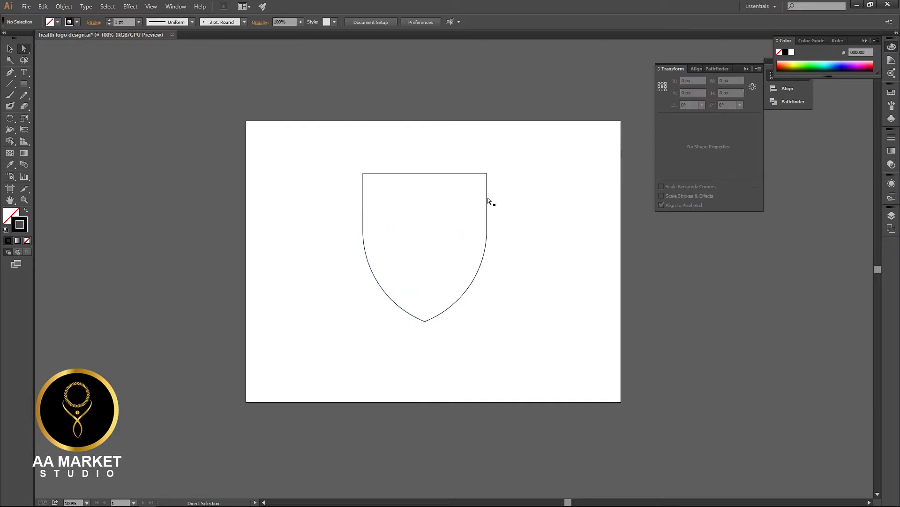
# - Round both top corners of the shield equally, with a radius of about 84 px
pyautogui.click(487, 174)
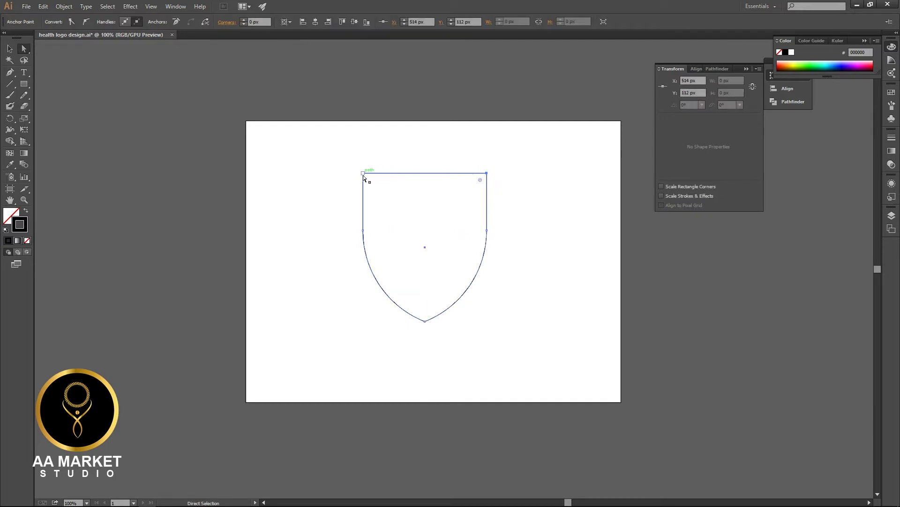
pyautogui.keyDown('shift'); pyautogui.click(363, 174); pyautogui.keyUp('shift')
pyautogui.moveTo(370, 182); pyautogui.dragTo(401, 216)
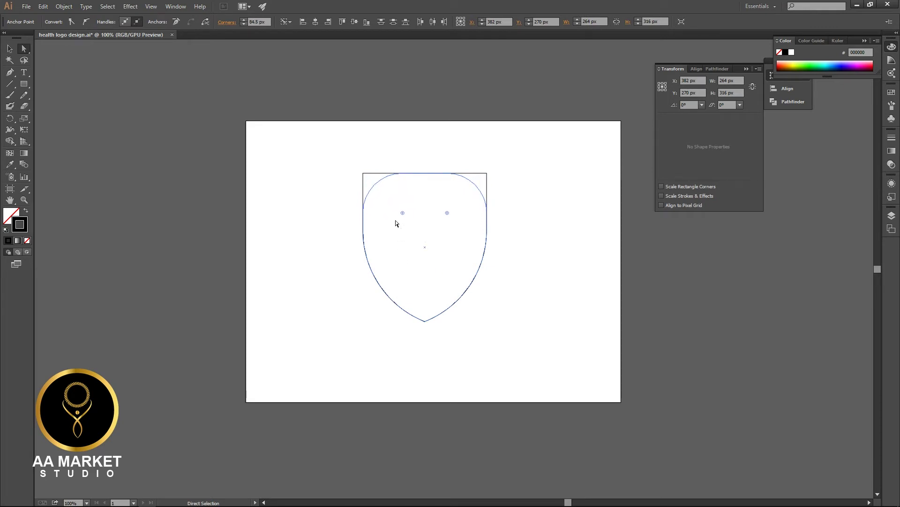
pyautogui.click(540, 276)
pyautogui.press('v')
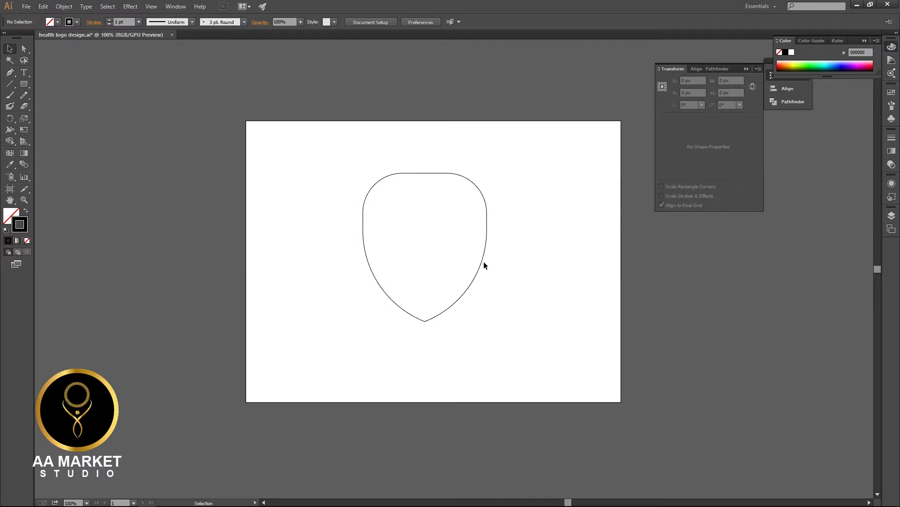
# - Thicken the shield's outline to a stroke weight of 20 pt
pyautogui.click(483, 262)
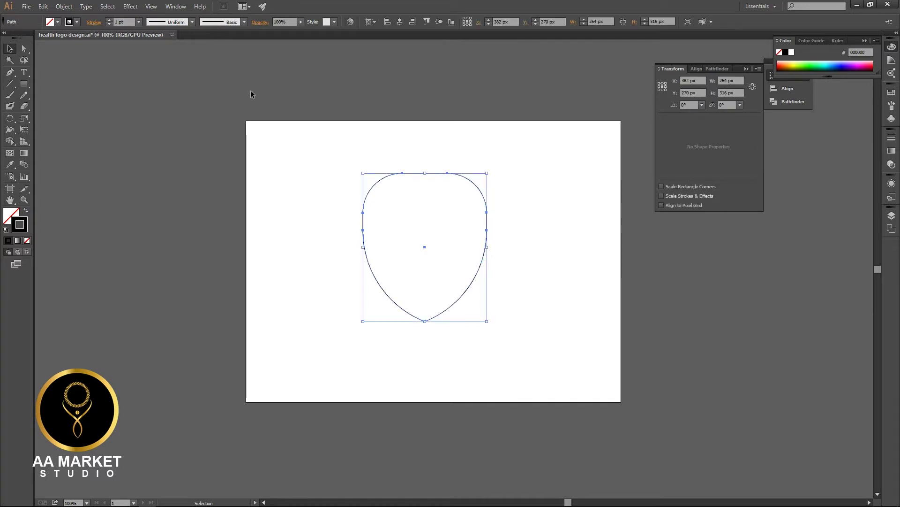
pyautogui.click(118, 22)
pyautogui.scroll(14, 121, 20)
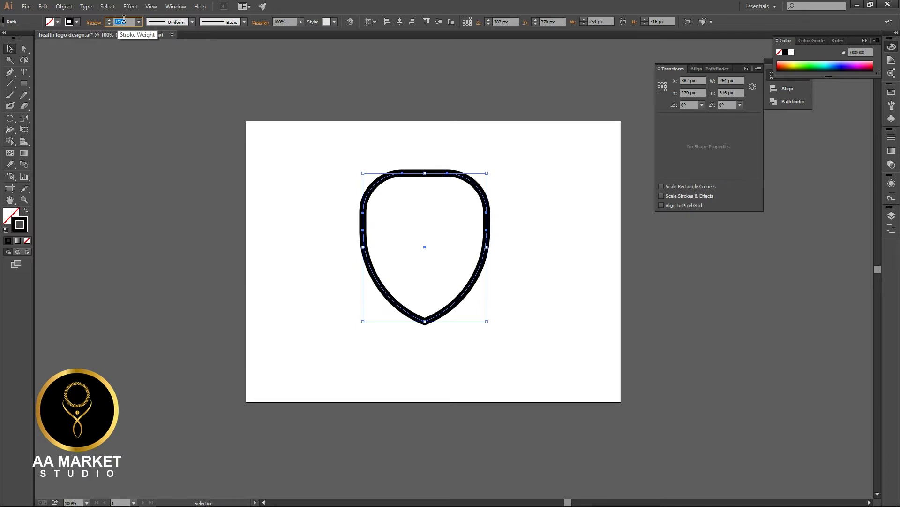
pyautogui.scroll(2, 125, 20)
pyautogui.scroll(3, 131, 21)
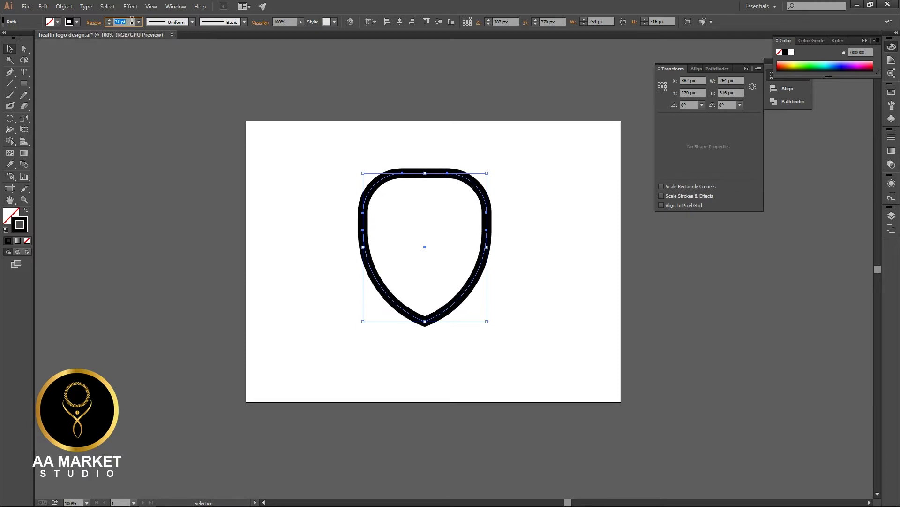
pyautogui.click(263, 198)
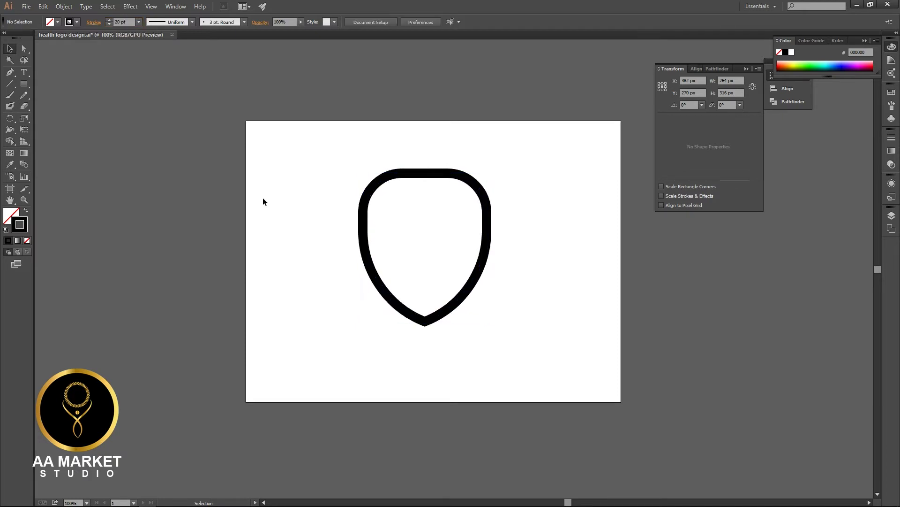
pyautogui.click(490, 246)
pyautogui.click(530, 229)
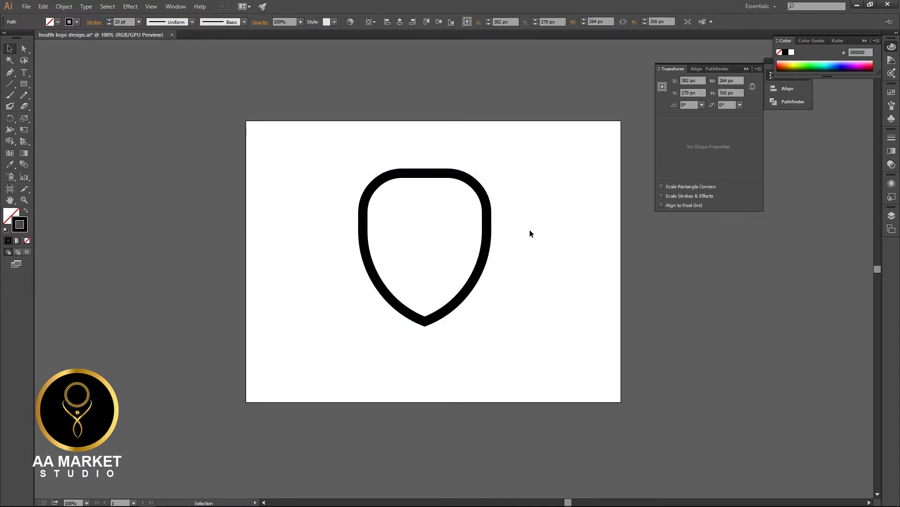
# - Draw a black-filled vertical rectangle without a stroke, about 37 × 100 px, inside the shield
pyautogui.click(22, 88)
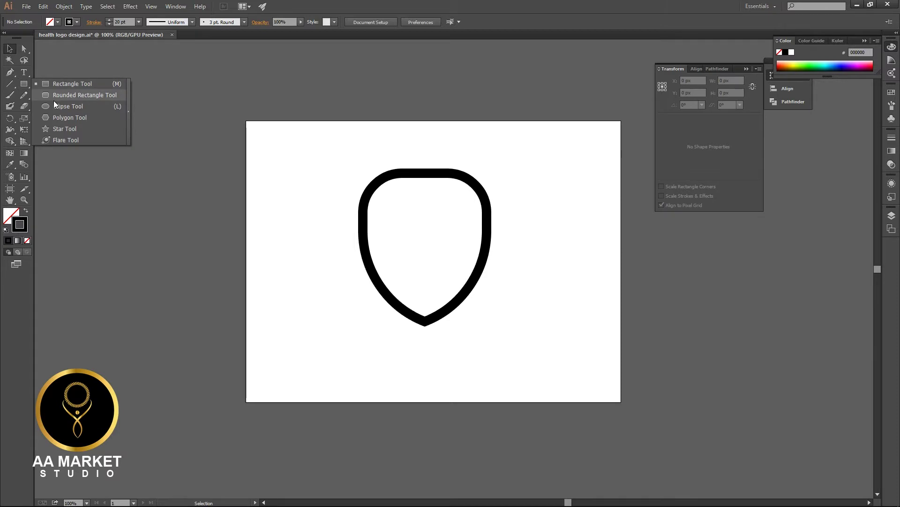
pyautogui.click(59, 88)
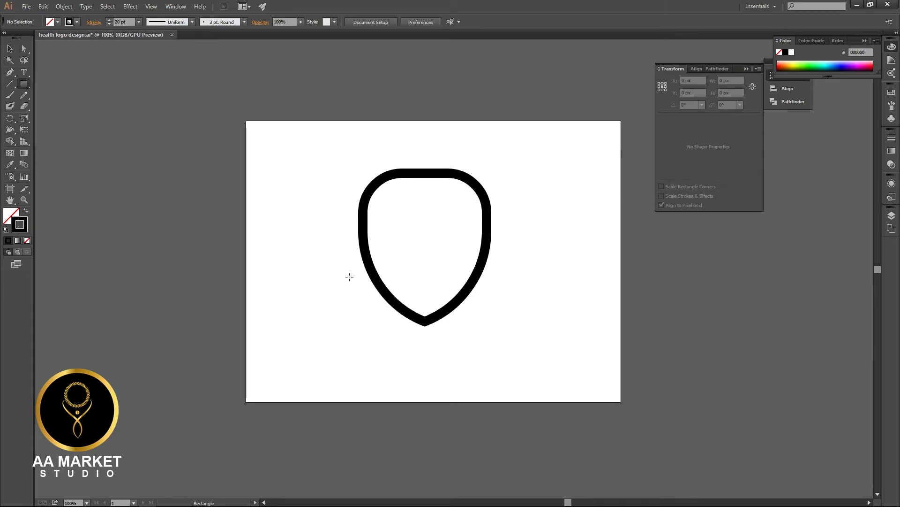
pyautogui.click(26, 212)
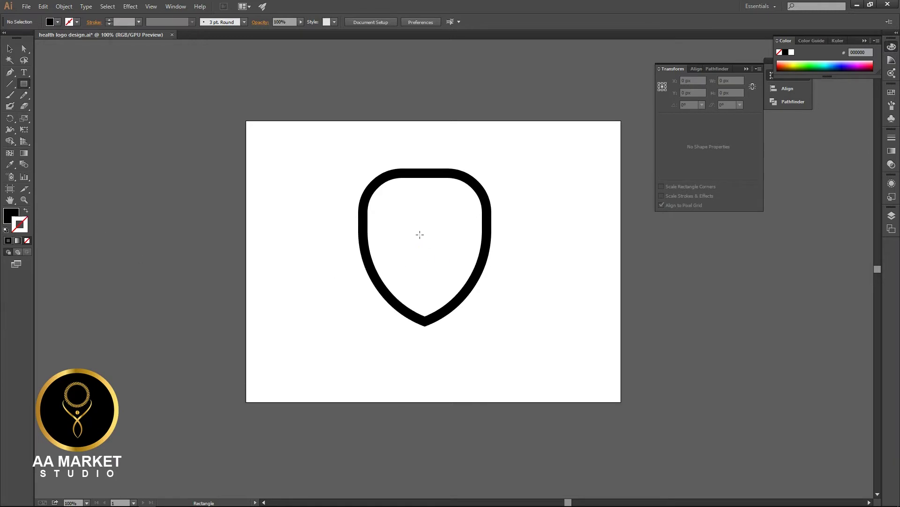
pyautogui.moveTo(425, 234); pyautogui.dragTo(442, 280)
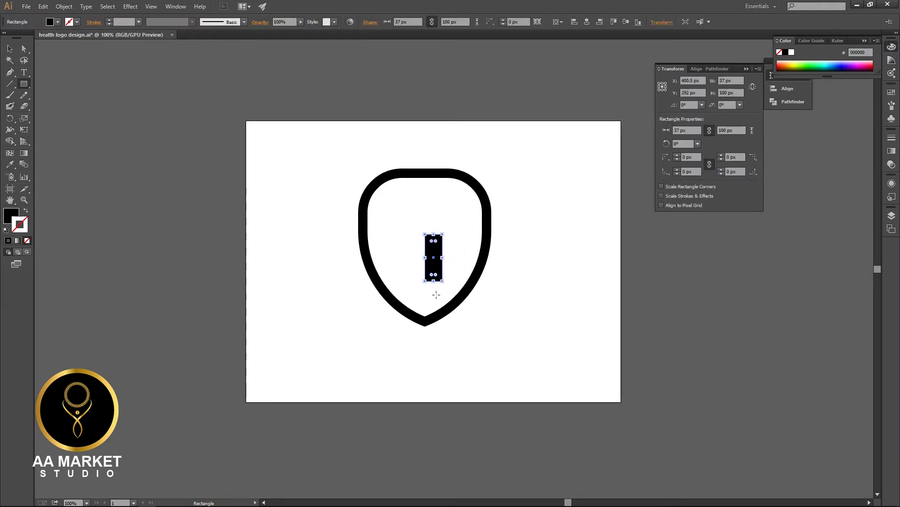
# - Duplicate the vertical rectangle in place and rotate one of the two 90° to form a medical cross
pyautogui.press('v')
pyautogui.click(458, 271)
pyautogui.click(435, 258)
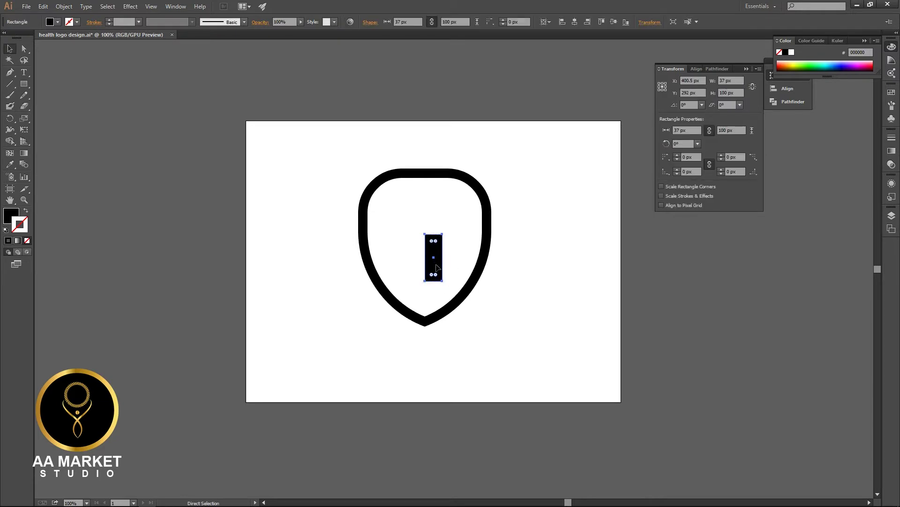
pyautogui.moveTo(444, 283); pyautogui.dragTo(465, 258)
pyautogui.click(556, 322)
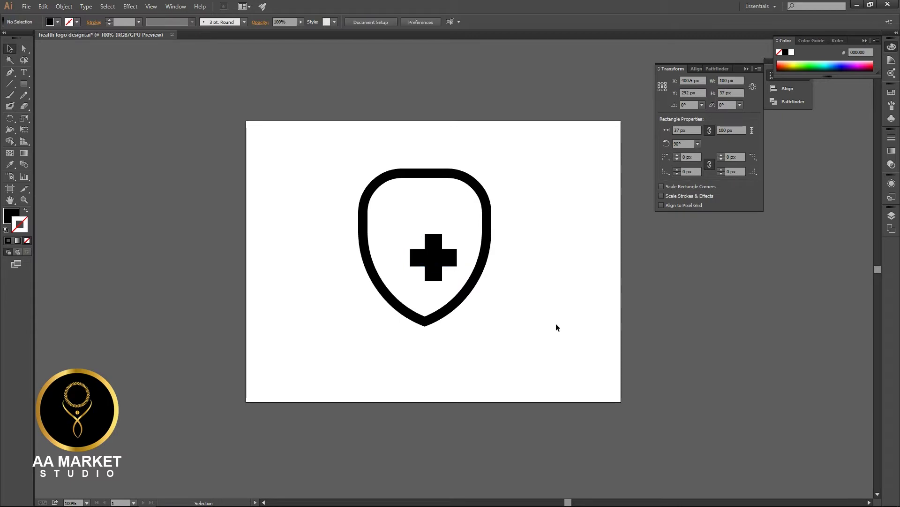
# - Select both rectangles of the cross and merge them into one shape with Pathfinder Unite
pyautogui.moveTo(401, 229); pyautogui.dragTo(525, 288)
pyautogui.click(469, 261)
pyautogui.click(447, 258)
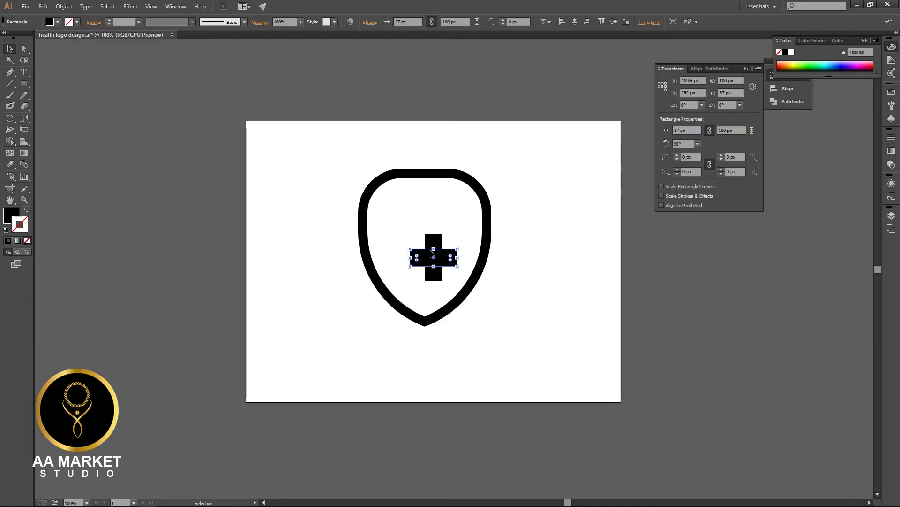
pyautogui.keyDown('shift'); pyautogui.click(437, 241); pyautogui.keyUp('shift')
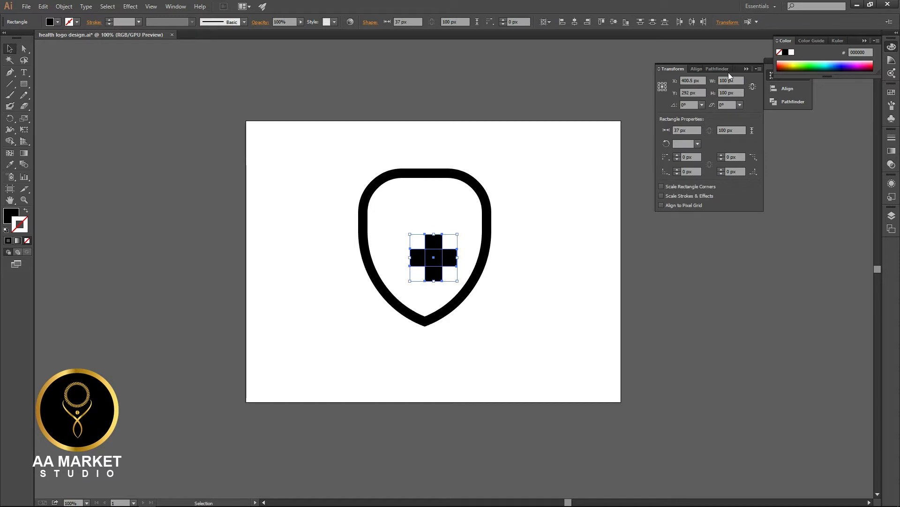
pyautogui.click(790, 101)
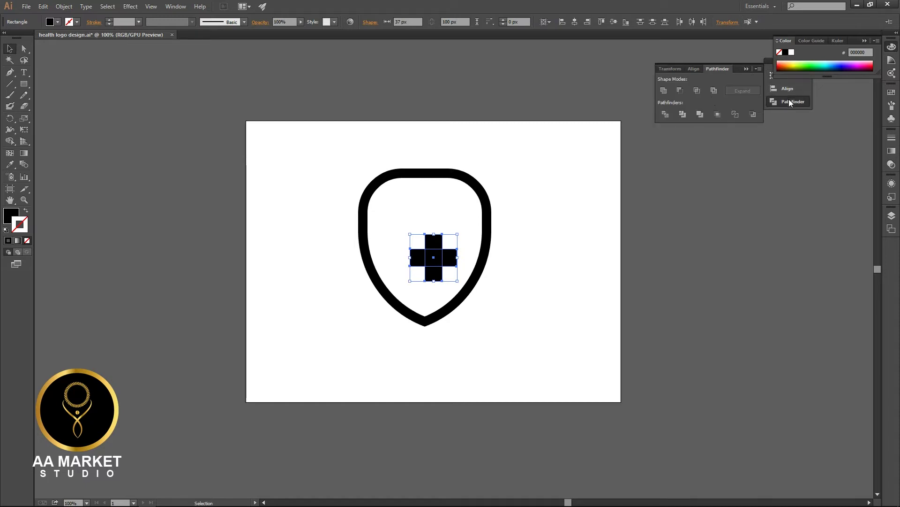
pyautogui.click(664, 91)
pyautogui.click(565, 238)
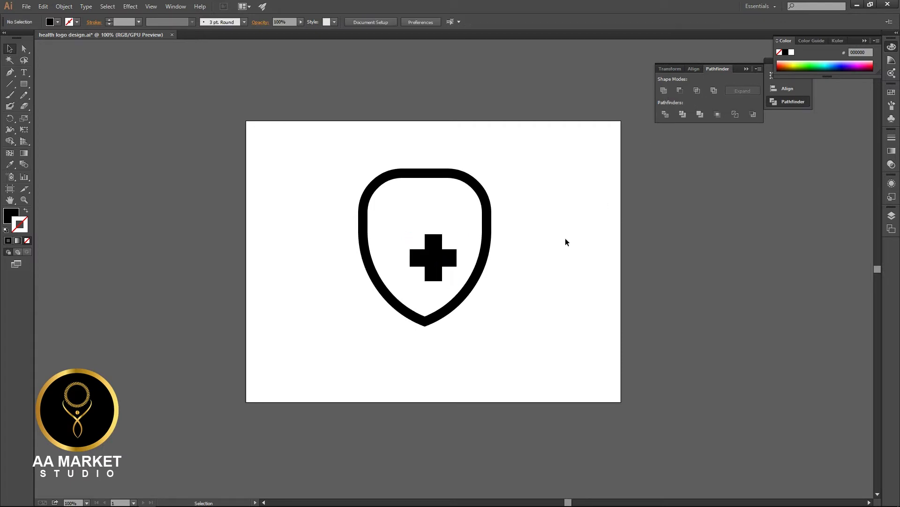
# - Move the cross so it is centred horizontally inside the shield
pyautogui.moveTo(435, 265); pyautogui.dragTo(426, 257)
pyautogui.click(533, 260)
# - Draw a 120 × 120 px square with a black stroke and no fill beside the shield
pyautogui.scroll(1, 452, 235)
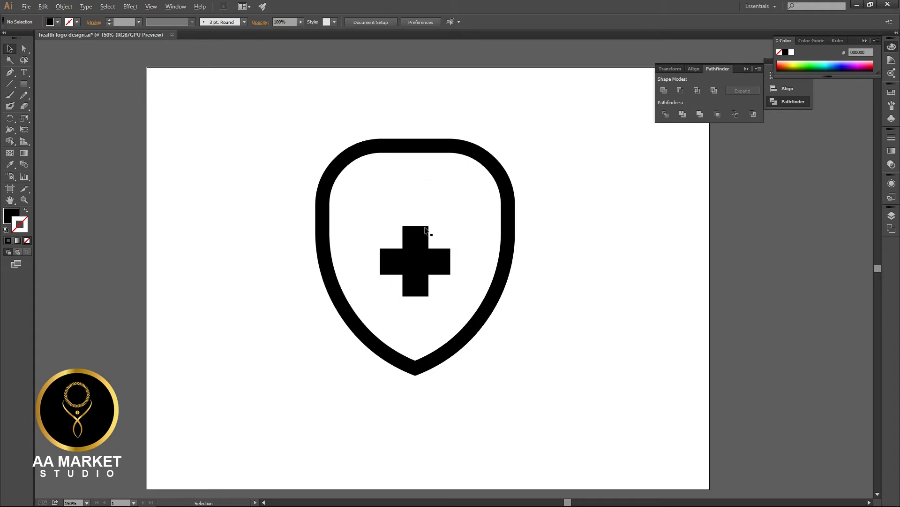
pyautogui.click(12, 74)
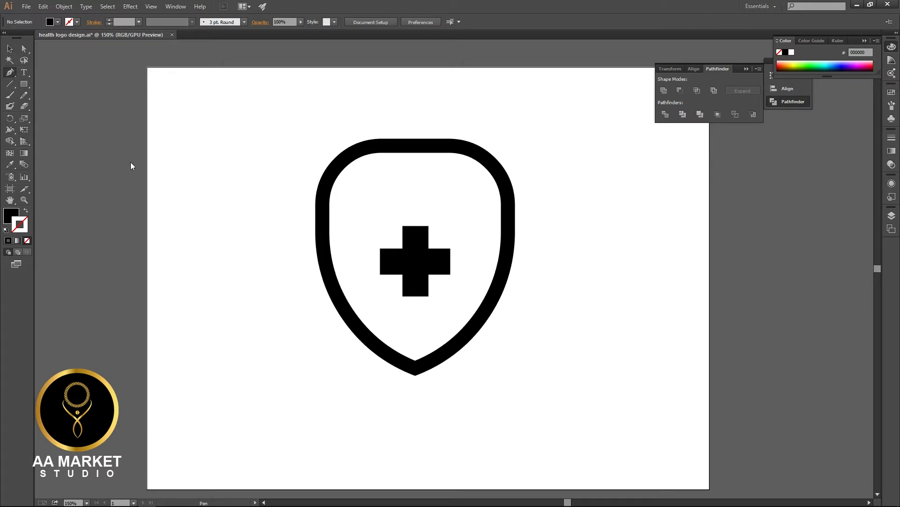
pyautogui.click(25, 85)
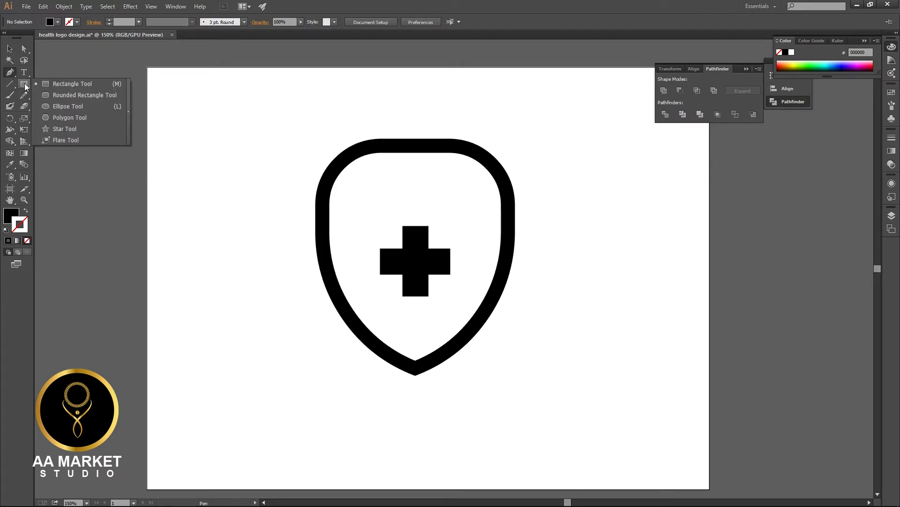
pyautogui.click(49, 87)
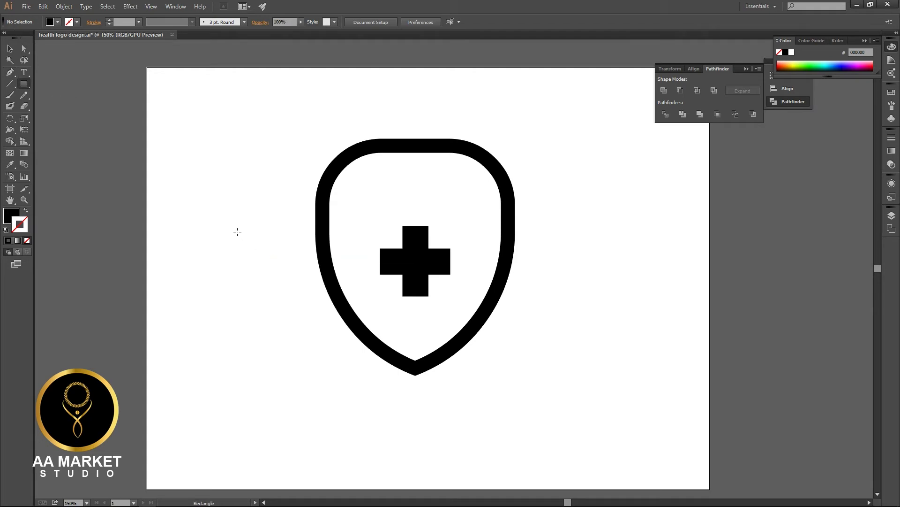
pyautogui.moveTo(238, 231)
pyautogui.mouseDown()
pyautogui.moveTo(304, 300)
pyautogui.moveTo(248, 296)
pyautogui.moveTo(251, 309)
pyautogui.mouseUp()
pyautogui.hotkey('shift', 'x')
# - Round two diagonally opposite corners of the square to a 120 px radius to form a leaf shape
pyautogui.press('a')
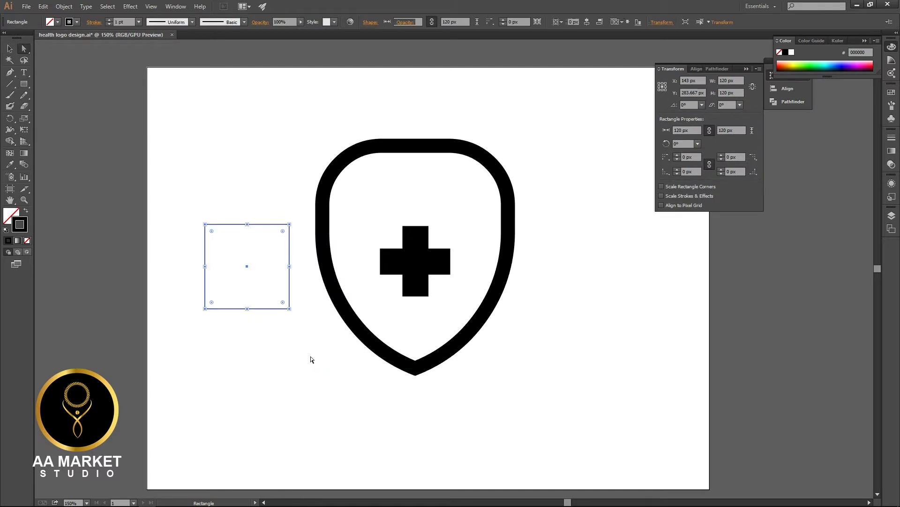
pyautogui.click(204, 225)
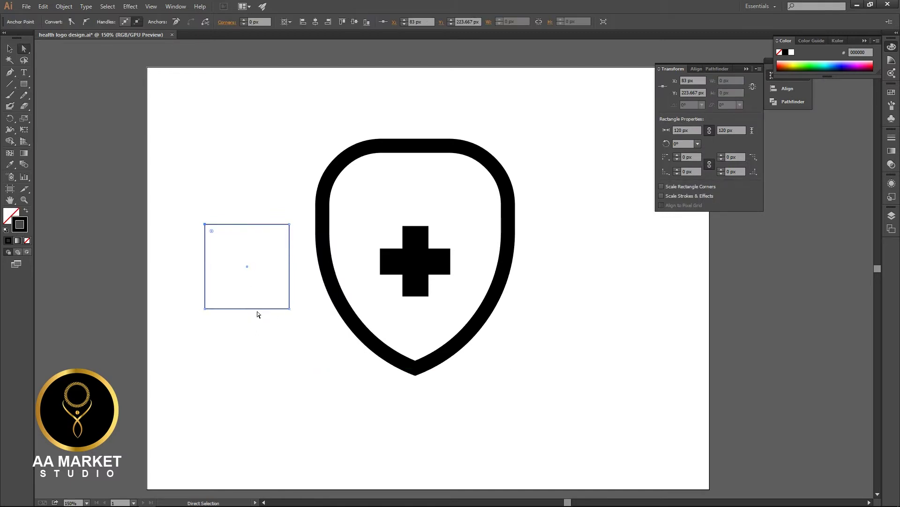
pyautogui.keyDown('shift'); pyautogui.click(289, 308); pyautogui.keyUp('shift')
pyautogui.moveTo(283, 303); pyautogui.dragTo(144, 256)
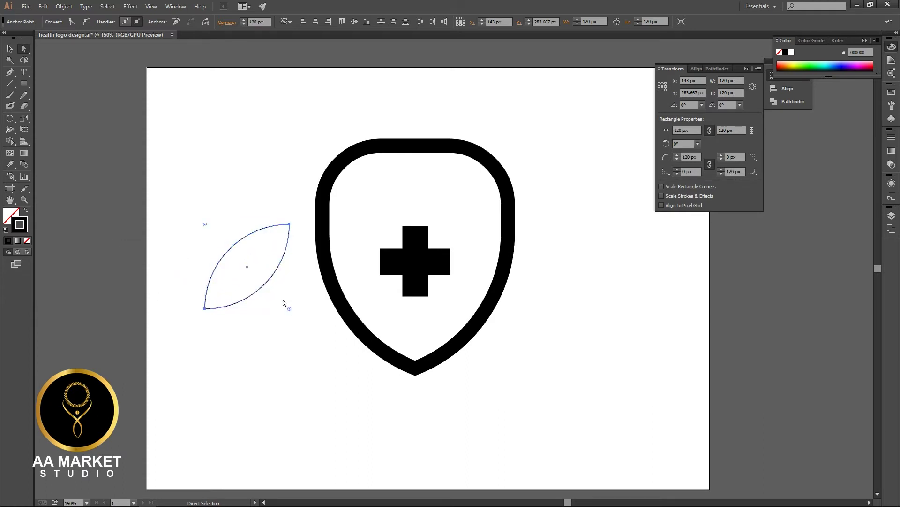
# - Apply Width Profile 1 to the leaf's outline and set its stroke weight to 27 pt
pyautogui.press('v')
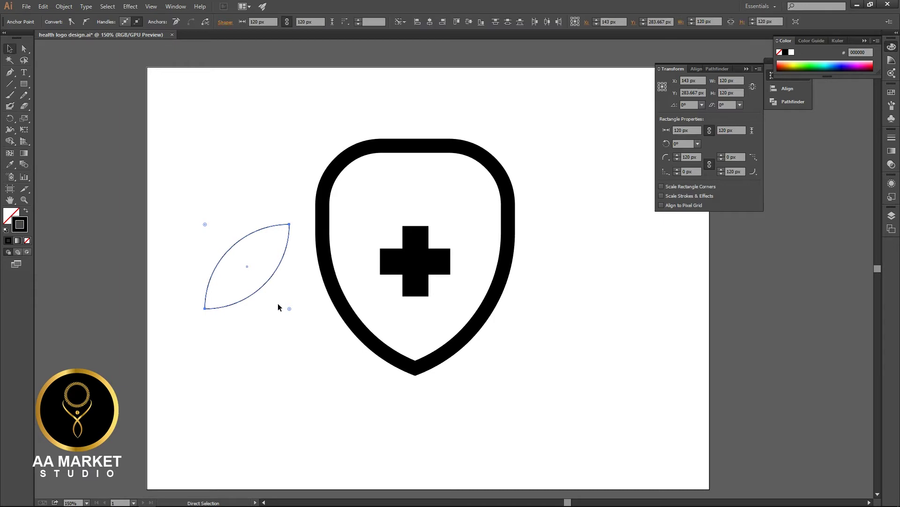
pyautogui.click(283, 257)
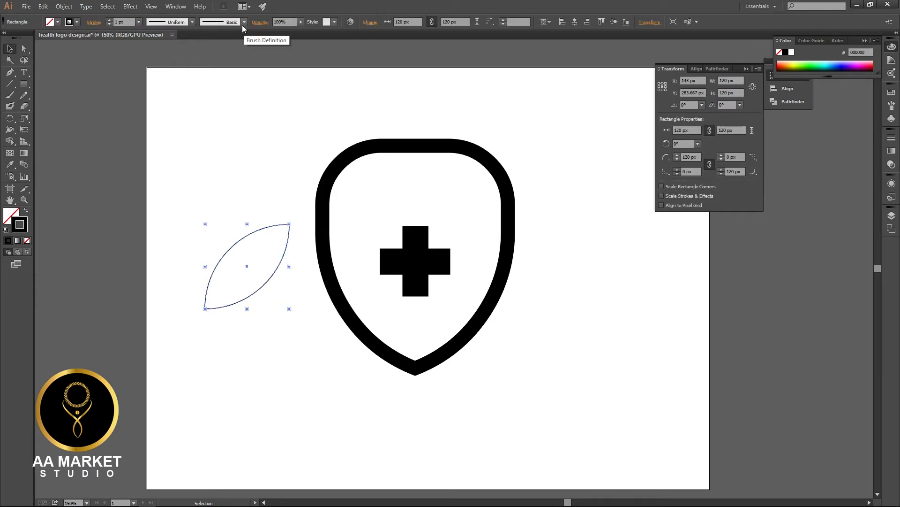
pyautogui.click(193, 23)
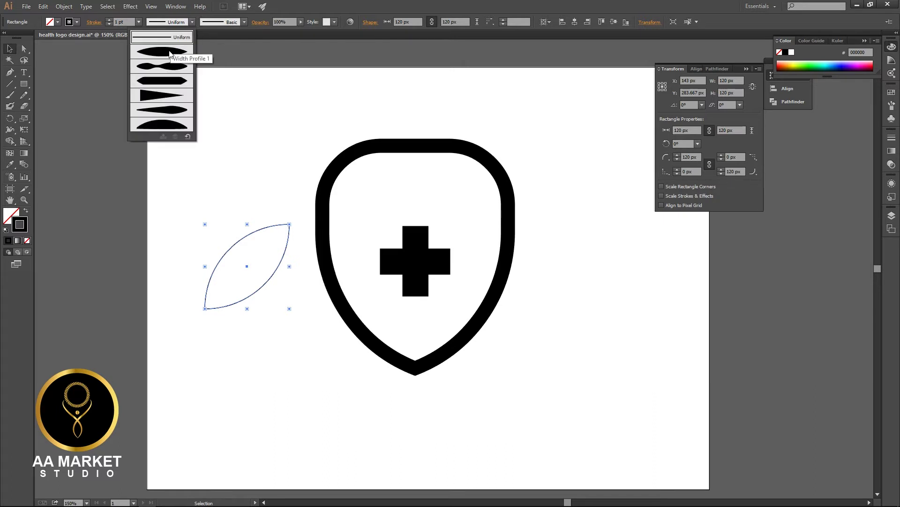
pyautogui.click(170, 53)
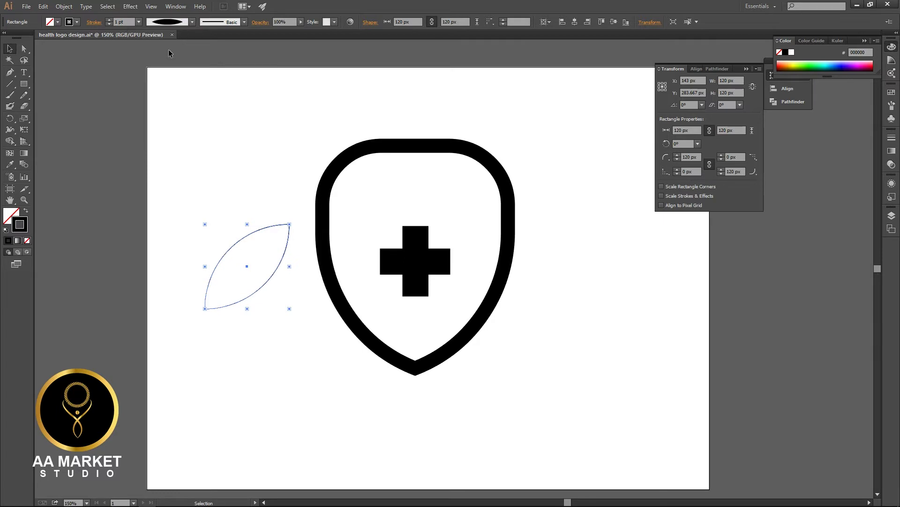
pyautogui.click(118, 22)
pyautogui.press('Up')
pyautogui.press('Up')
pyautogui.press('Up')
pyautogui.press('Up')
pyautogui.press('Up')
pyautogui.press('Up')
pyautogui.press('Up')
pyautogui.press('Up')
pyautogui.press('Up')
pyautogui.press('Up')
pyautogui.press('Up')
pyautogui.press('Up')
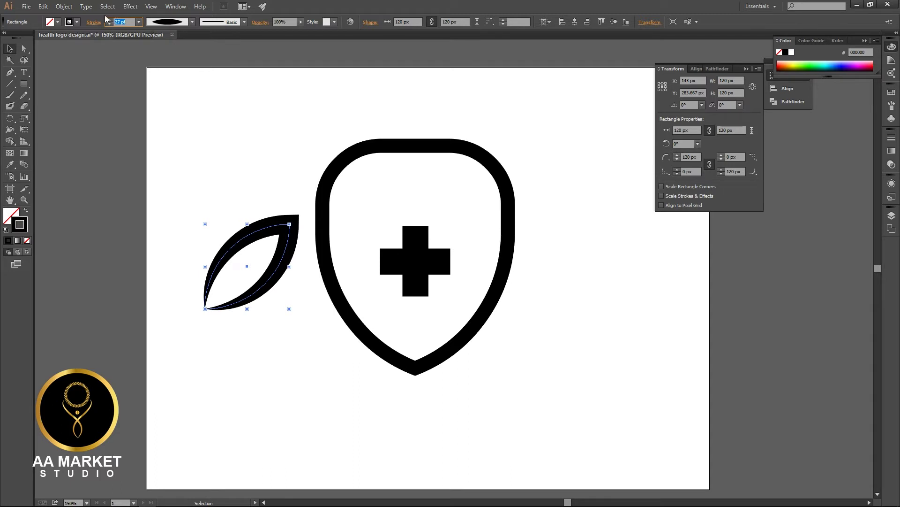
# - Expand the appearance of the leaf's variable-width stroke into a filled shape
pyautogui.click(64, 6)
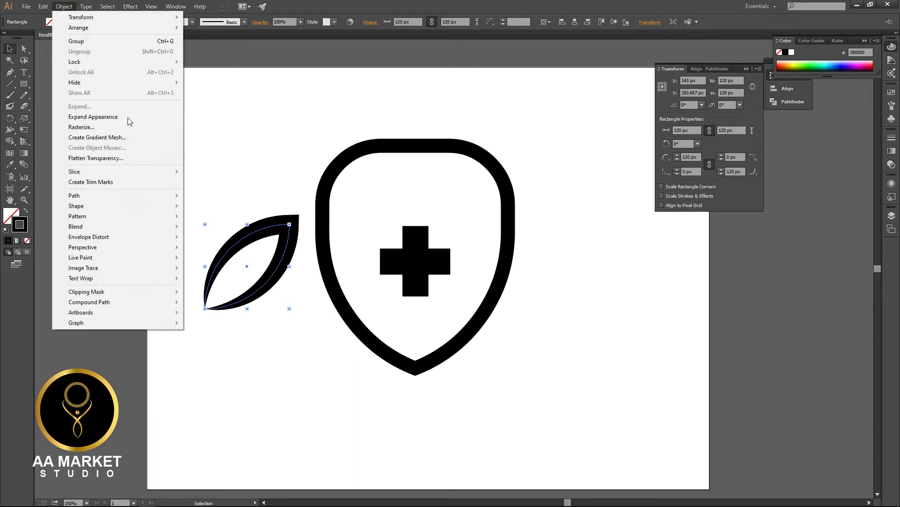
pyautogui.click(91, 121)
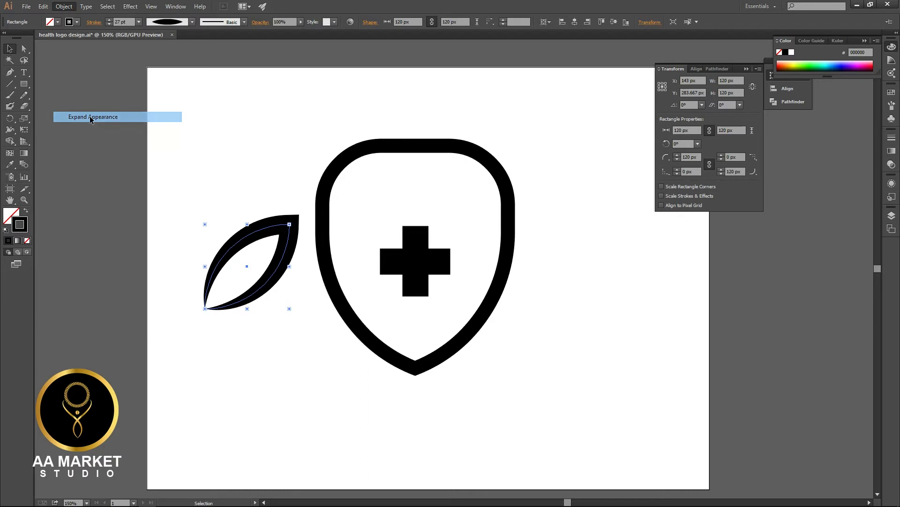
pyautogui.click(316, 373)
# - Move the leaf onto the cross and scale it down proportionally to about 45.6 px wide at the cross's top edge
pyautogui.moveTo(267, 286); pyautogui.dragTo(467, 237)
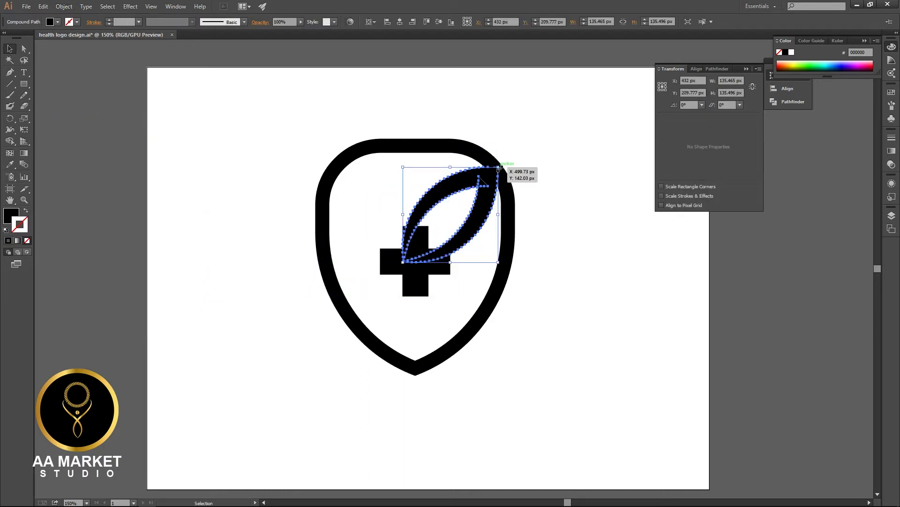
pyautogui.moveTo(499, 167); pyautogui.dragTo(397, 206)
pyautogui.click(452, 233)
# - Duplicate the leaf to its left and reflect the copy across the vertical axis
pyautogui.scroll(1, 451, 222)
pyautogui.scroll(1, 451, 222)
pyautogui.rightClick(399, 208)
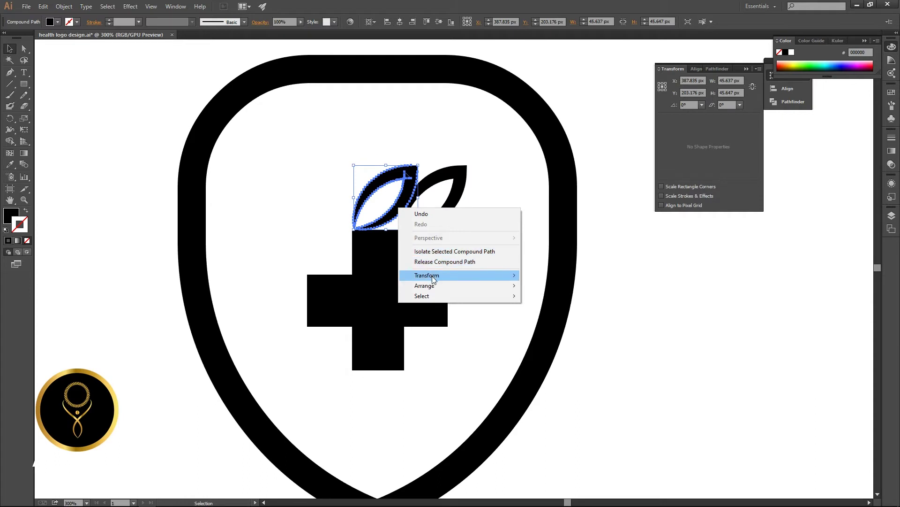
pyautogui.moveTo(436, 278)
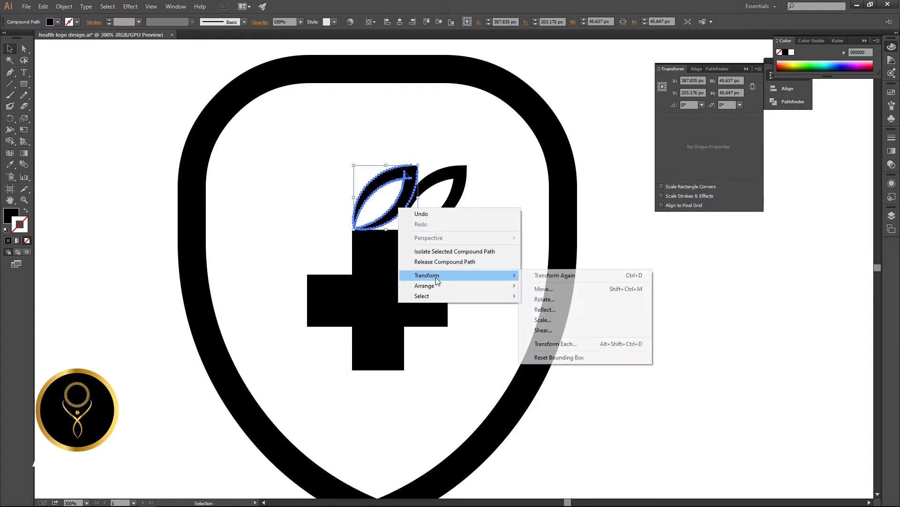
pyautogui.click(542, 310)
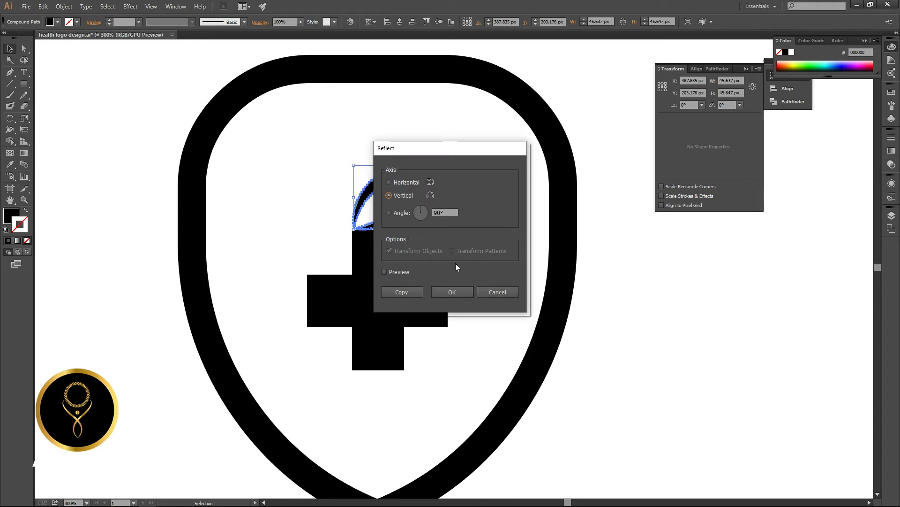
pyautogui.click(453, 292)
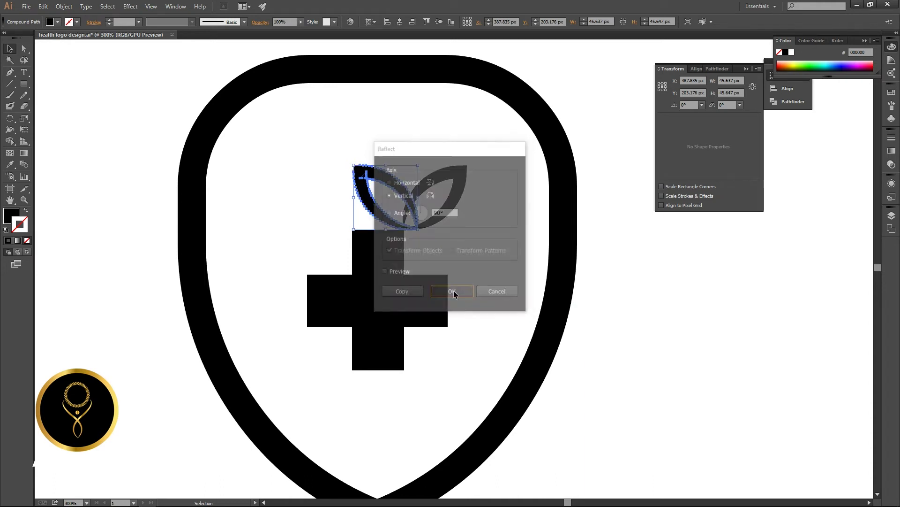
# - Scale the mirrored leaf down to about 30 px wide and join its base to the larger leaf's base
pyautogui.click(323, 206)
pyautogui.click(385, 182)
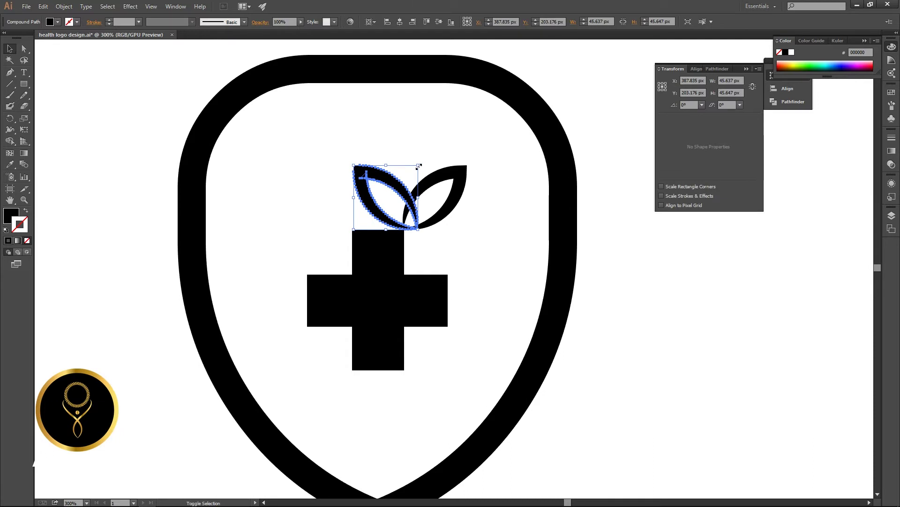
pyautogui.moveTo(417, 167); pyautogui.dragTo(397, 207)
pyautogui.click(503, 285)
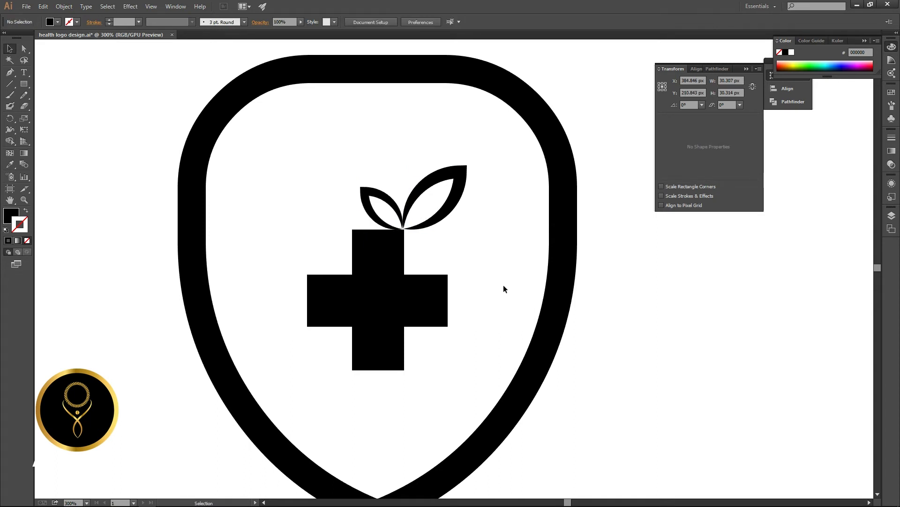
# - Select both leaves and group them
pyautogui.click(400, 217)
pyautogui.keyDown('shift'); pyautogui.click(424, 183); pyautogui.keyUp('shift')
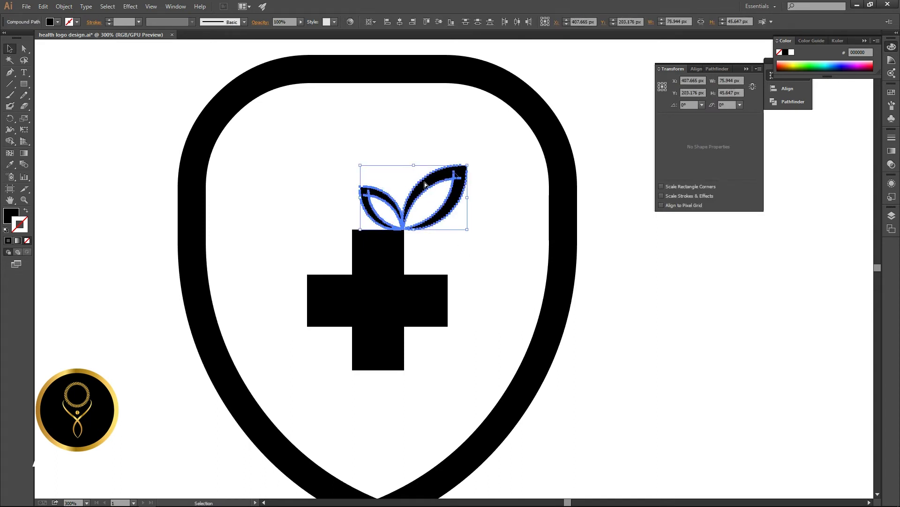
pyautogui.hotkey('ctrl', 'g')
pyautogui.click(509, 261)
# - Expand the shield outline with both Fill and Stroke enabled
pyautogui.scroll(-2, 509, 261)
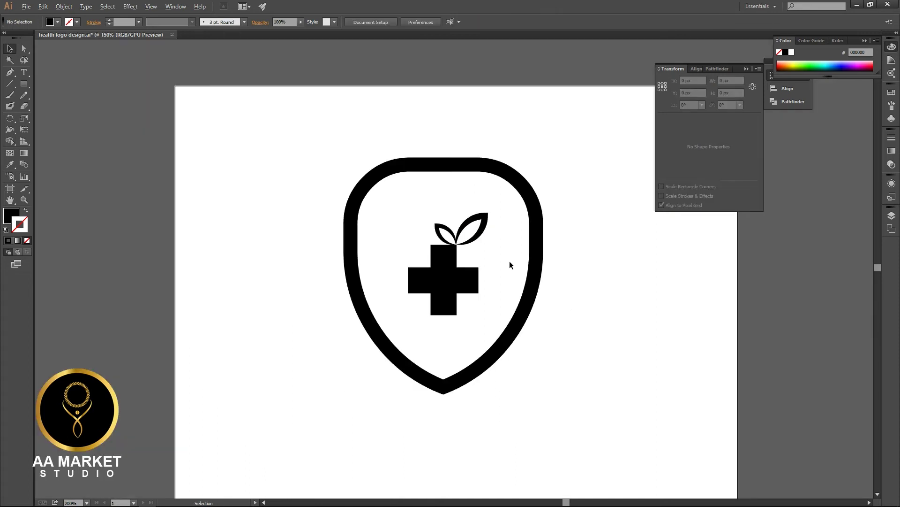
pyautogui.click(535, 264)
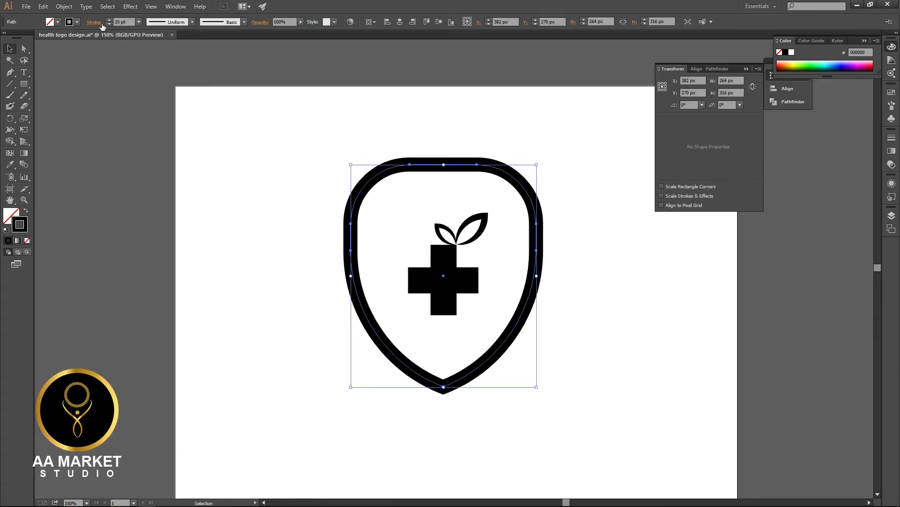
pyautogui.click(64, 7)
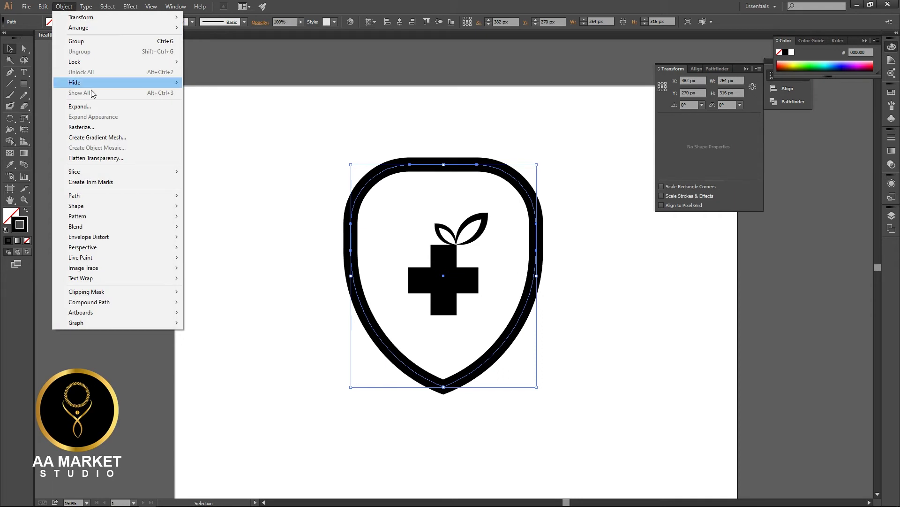
pyautogui.click(87, 108)
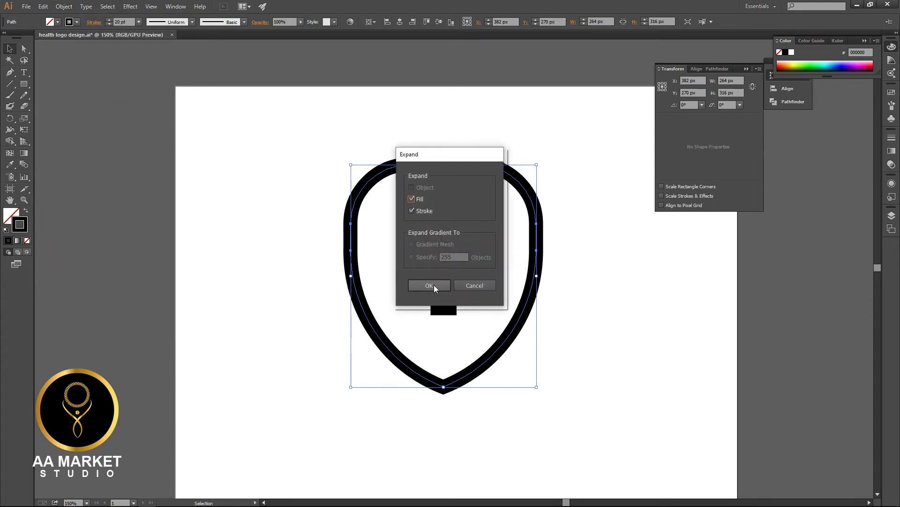
pyautogui.click(435, 286)
pyautogui.click(381, 283)
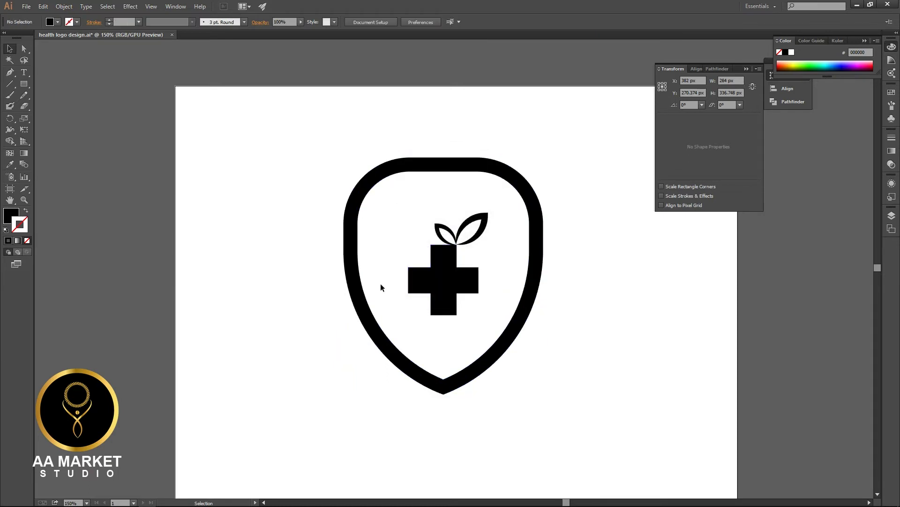
# - Select the cross and the shield and align both to the artboard's horizontal and vertical centre
pyautogui.click(469, 287)
pyautogui.keyDown('shift'); pyautogui.click(530, 277); pyautogui.keyUp('shift')
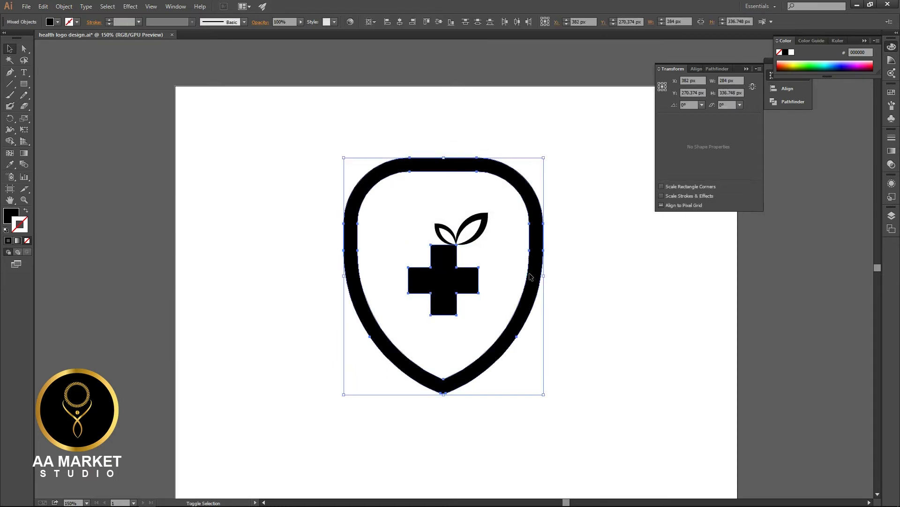
pyautogui.click(399, 24)
pyautogui.click(438, 22)
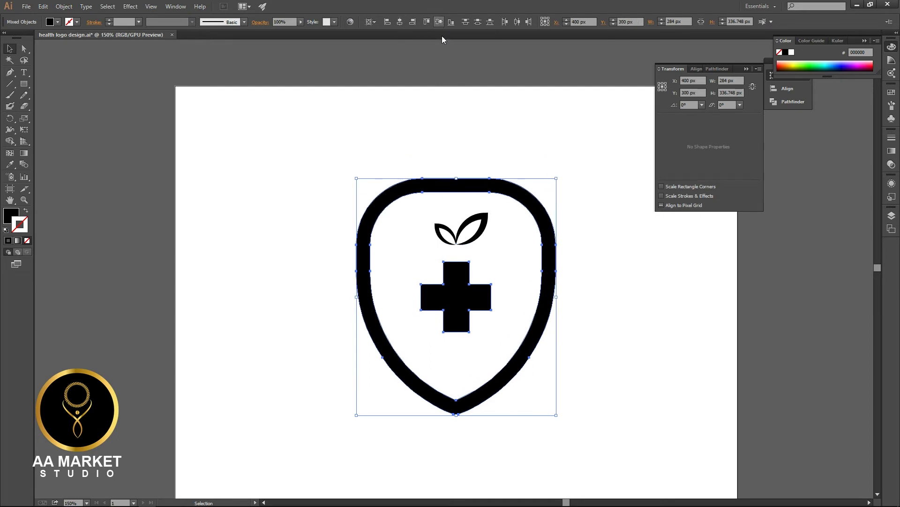
pyautogui.click(595, 319)
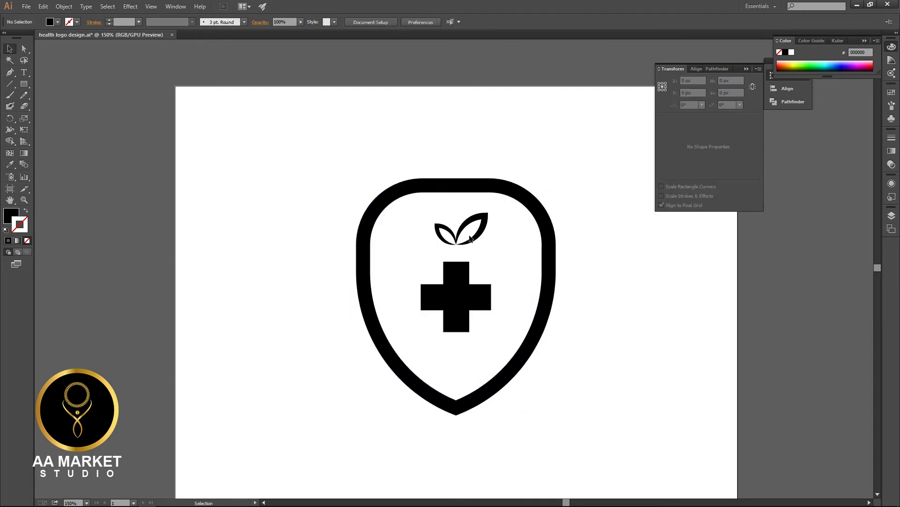
# - Move the leaf group so its base sits just above the cross's upper-right corner, centred at X 425.943 px, Y 226.75 px
pyautogui.moveTo(470, 240); pyautogui.dragTo(485, 254)
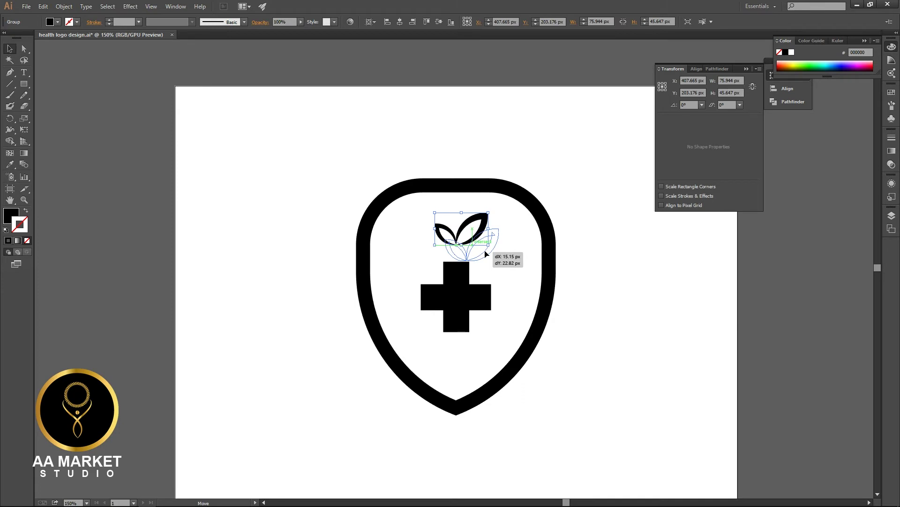
pyautogui.moveTo(486, 254); pyautogui.dragTo(479, 281)
pyautogui.scroll(2, 486, 254)
pyautogui.click(477, 281)
pyautogui.scroll(2, 470, 268)
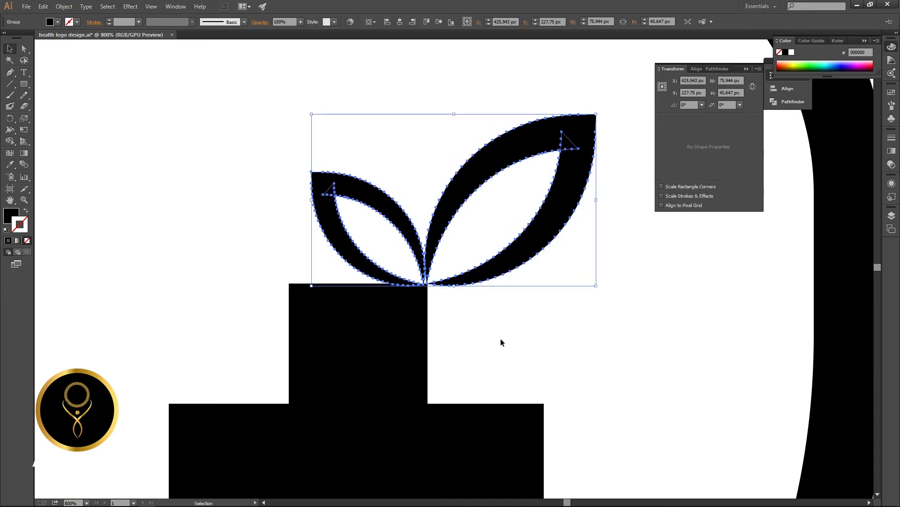
pyautogui.click(500, 339)
pyautogui.click(474, 285)
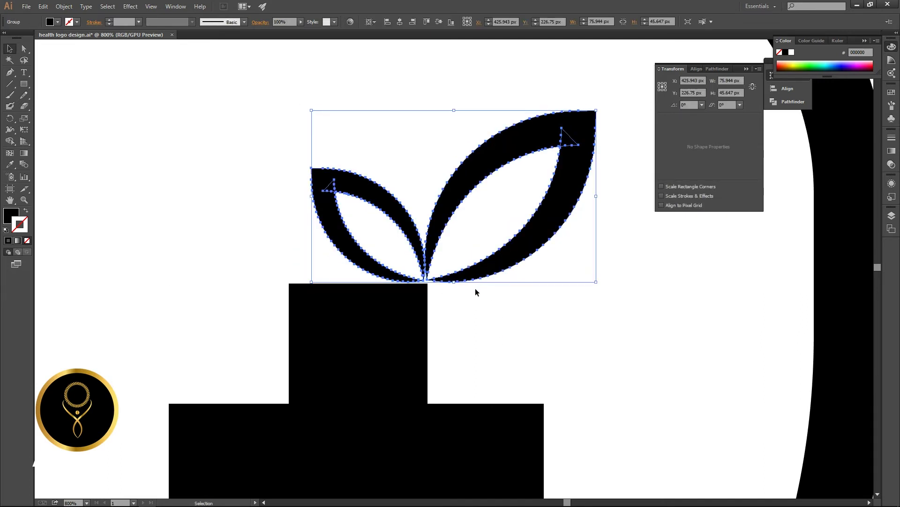
pyautogui.click(474, 291)
pyautogui.scroll(-2, 435, 288)
pyautogui.scroll(-3, 434, 289)
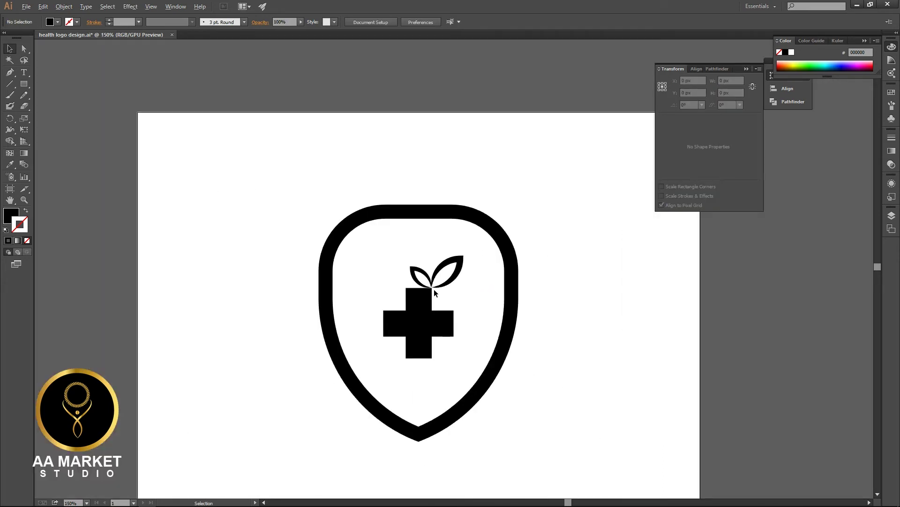
# - Open the Analogous swatch library, place it beside the artboard and enlarge it enough to show all its colour groups
pyautogui.click(453, 275)
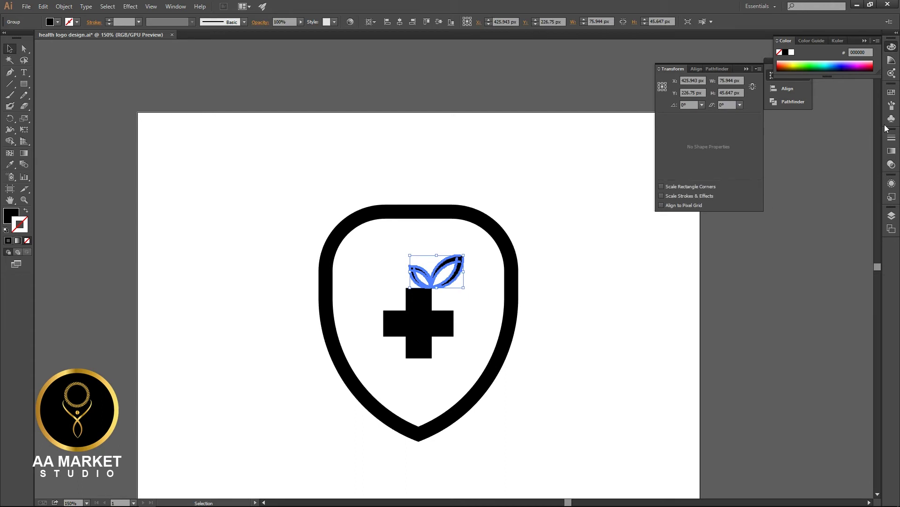
pyautogui.click(891, 92)
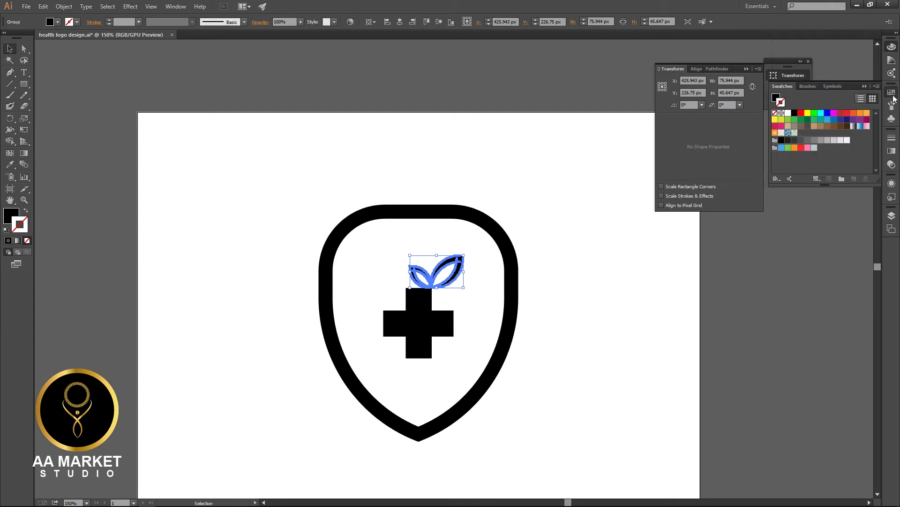
pyautogui.click(777, 179)
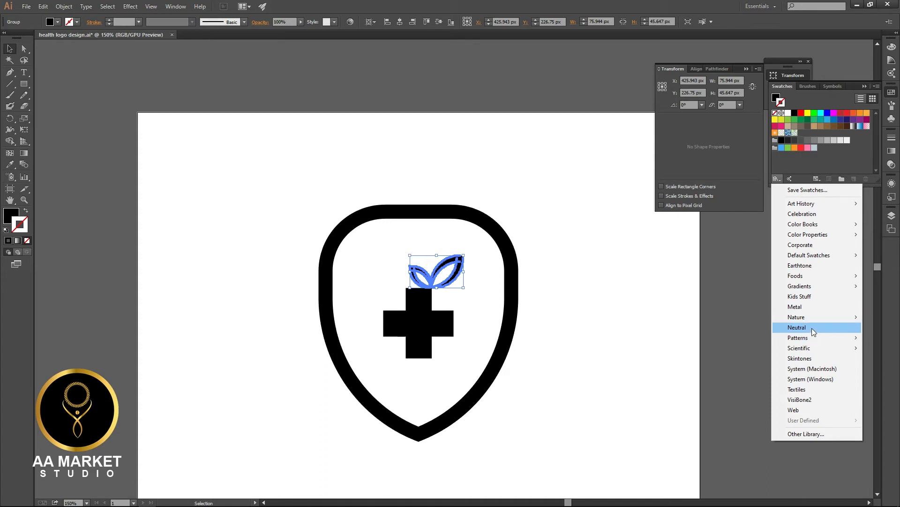
pyautogui.moveTo(812, 328)
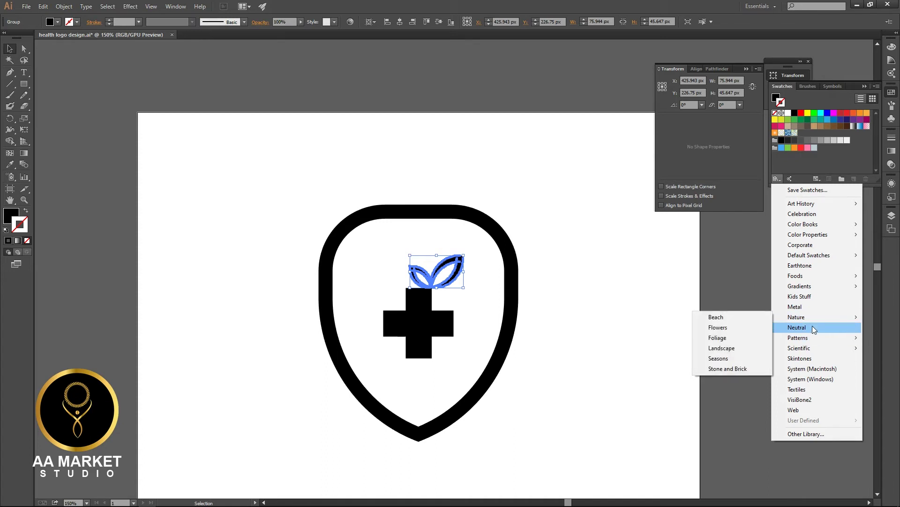
pyautogui.moveTo(814, 347)
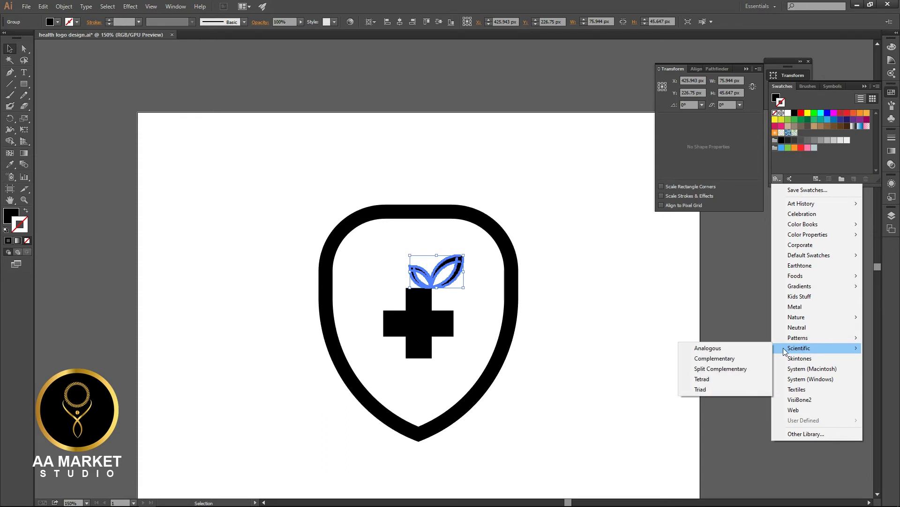
pyautogui.click(743, 348)
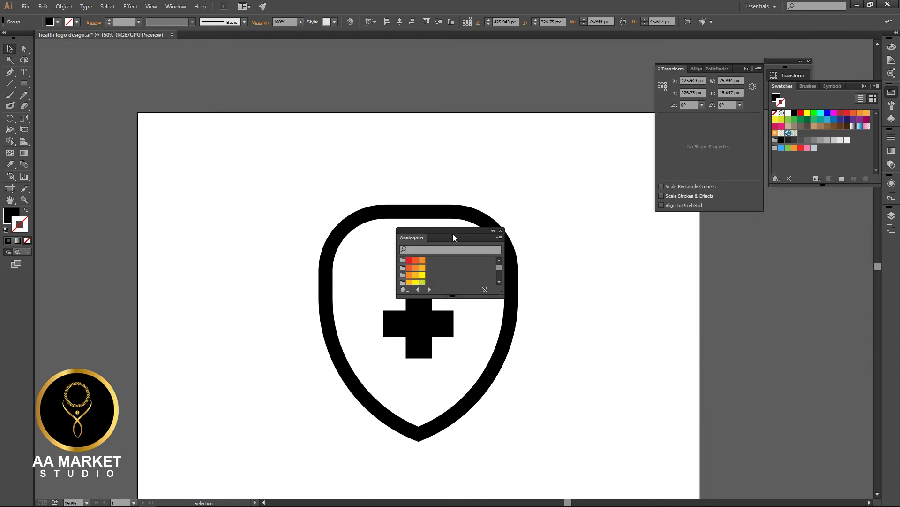
pyautogui.moveTo(457, 231); pyautogui.dragTo(759, 241)
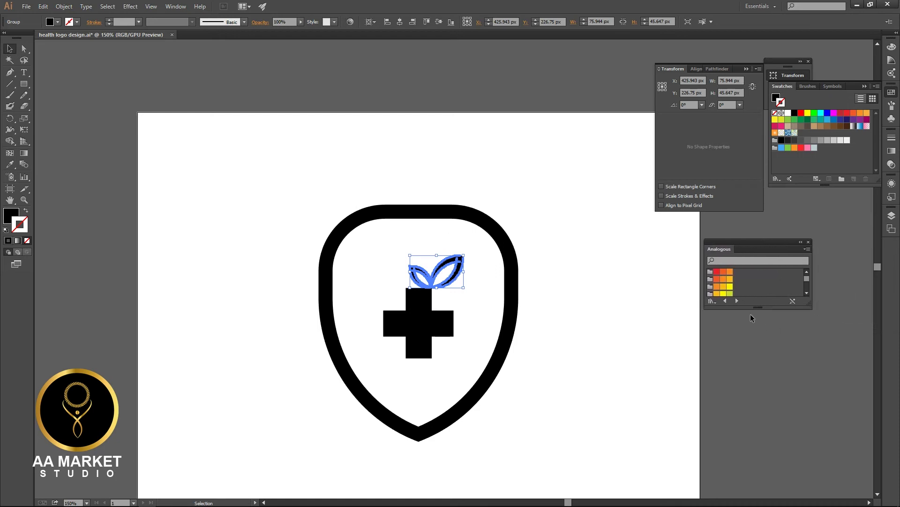
pyautogui.moveTo(760, 308); pyautogui.dragTo(761, 385)
pyautogui.click(604, 322)
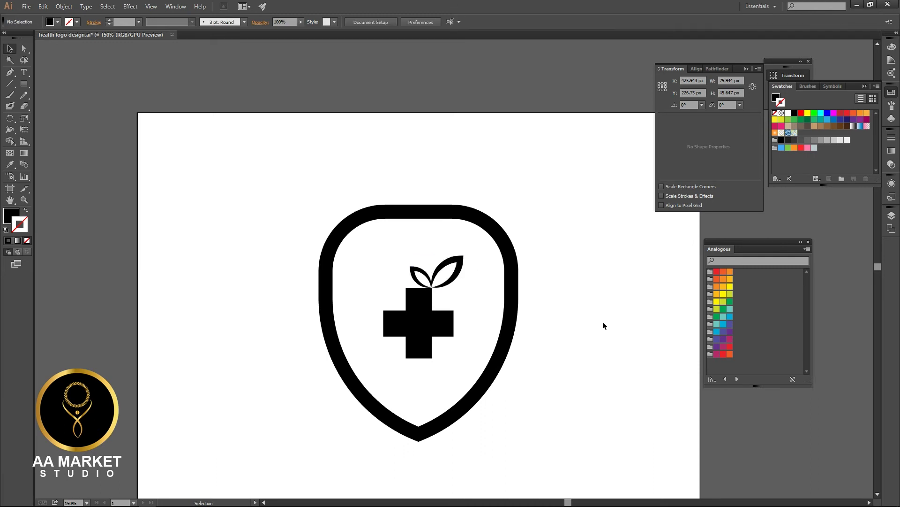
# - Fill the leaf group with the Analogous library's lime green CBDB2A and leave it without a stroke
pyautogui.click(459, 275)
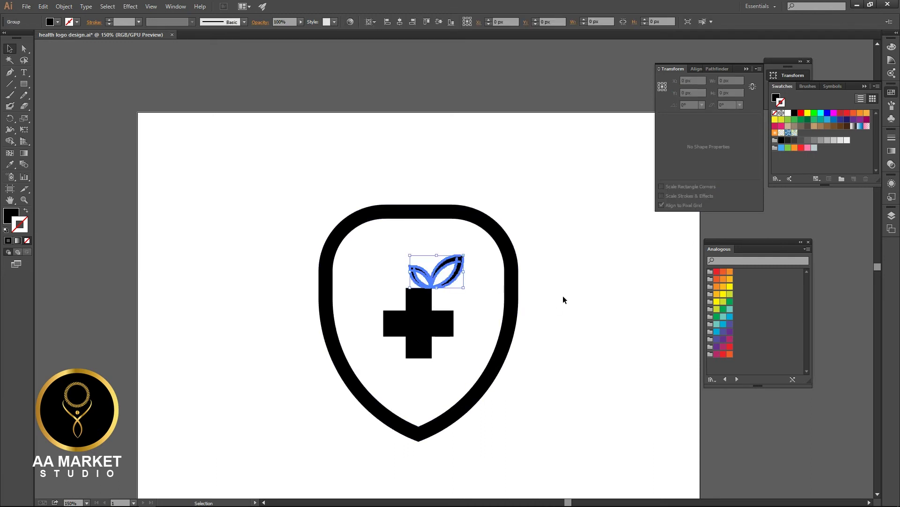
pyautogui.click(723, 303)
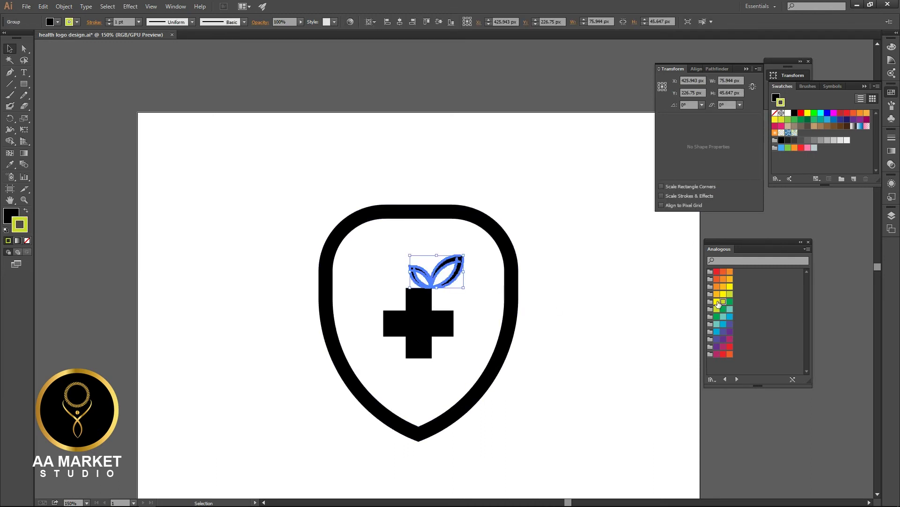
pyautogui.click(27, 241)
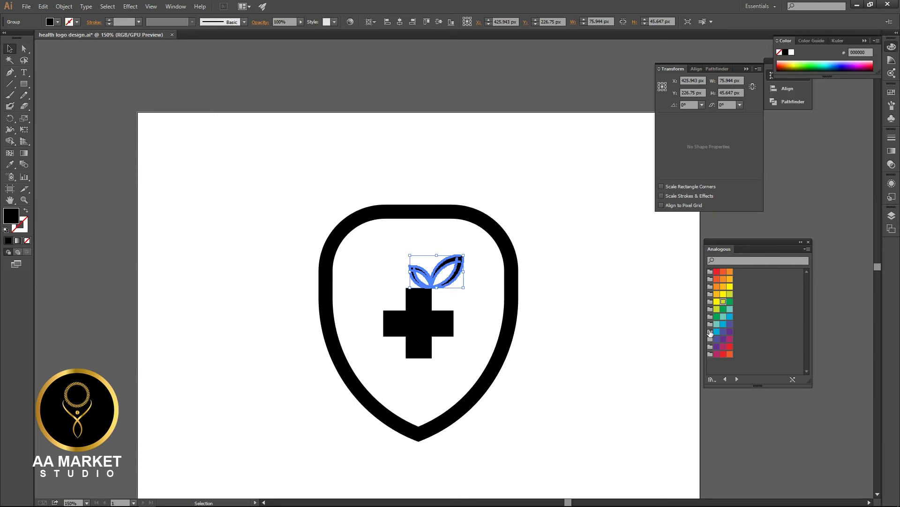
pyautogui.click(724, 303)
pyautogui.click(617, 309)
# - Fill the medical cross with light blue 00ADDC from the Analogous swatches
pyautogui.click(420, 332)
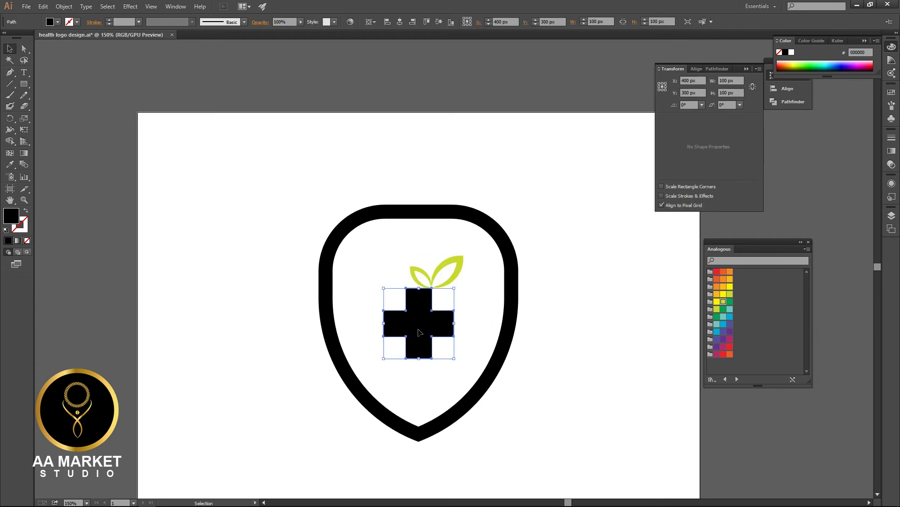
pyautogui.click(724, 324)
pyautogui.click(586, 327)
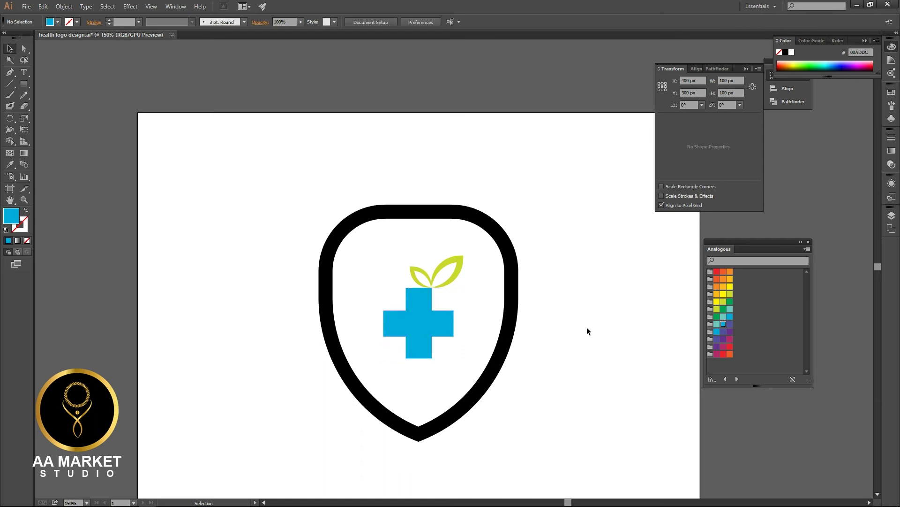
# - Try green 00A651 and lime CBDB2A on the shield outline, and settle on a light blue 00ADDC fill
pyautogui.click(518, 313)
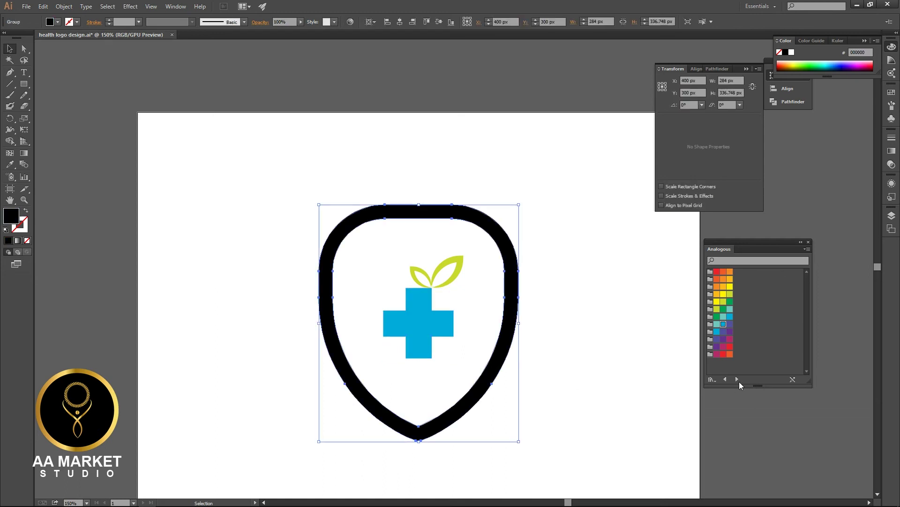
pyautogui.click(725, 309)
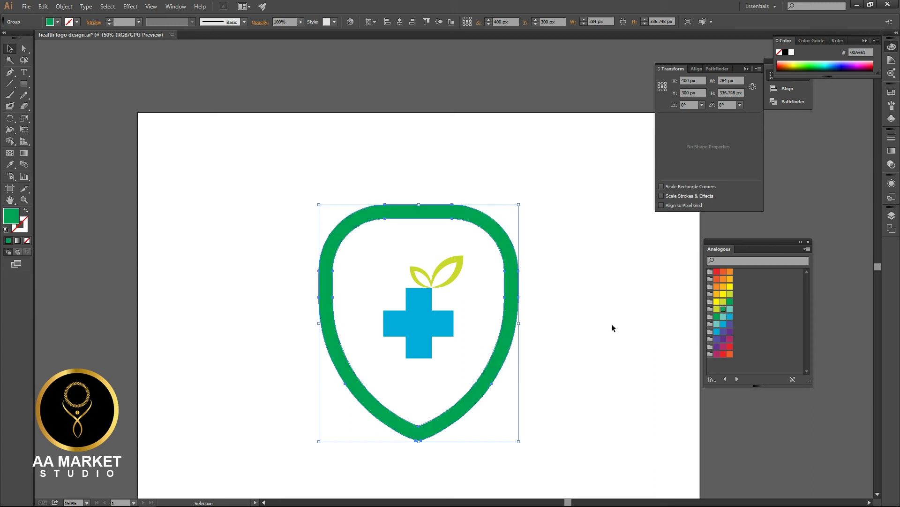
pyautogui.click(718, 312)
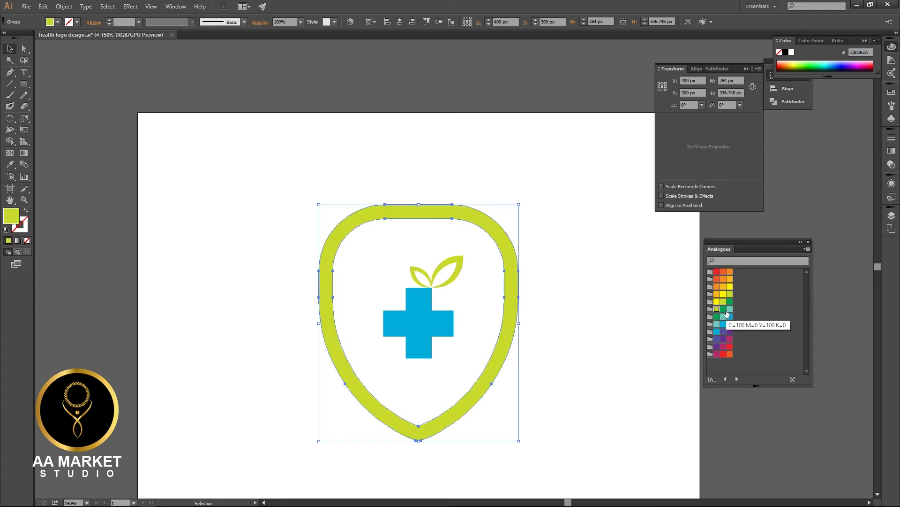
pyautogui.click(724, 309)
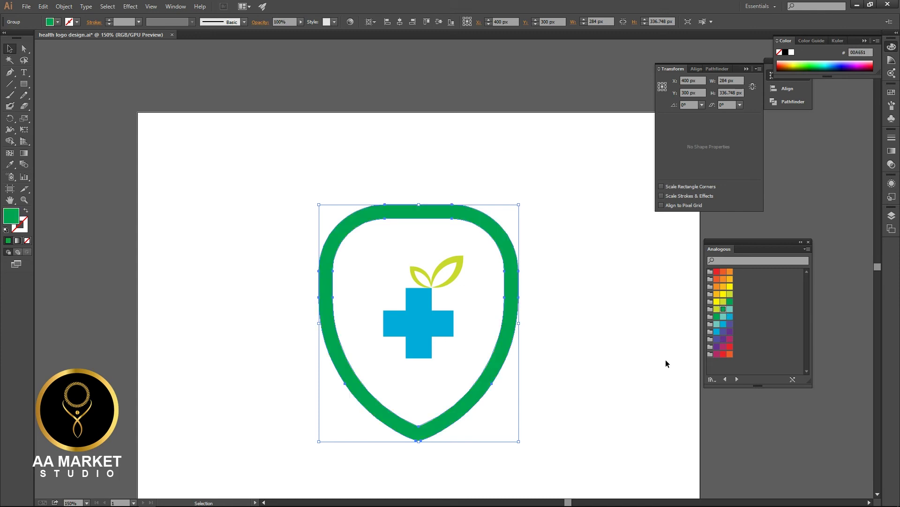
pyautogui.click(730, 316)
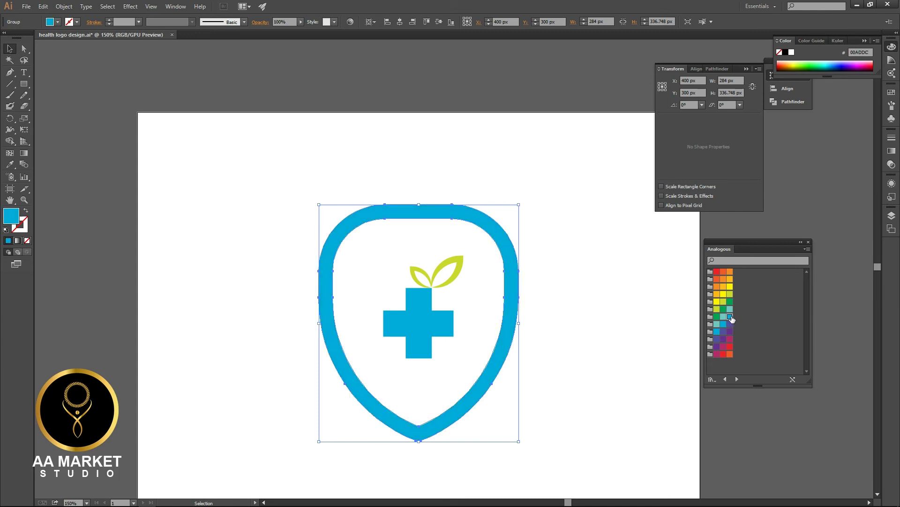
pyautogui.click(642, 336)
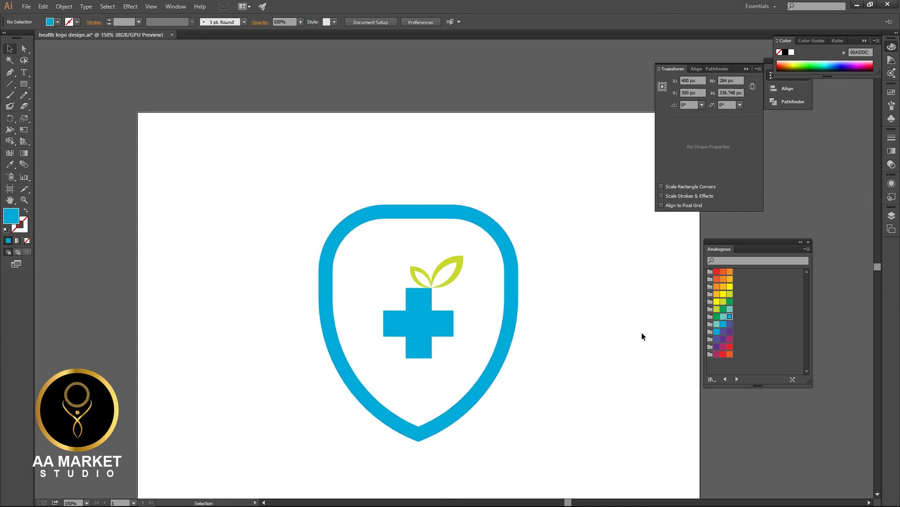
# - Try a green 00A651 fill on the leaf group, and return it to lime CBDB2A
pyautogui.click(458, 274)
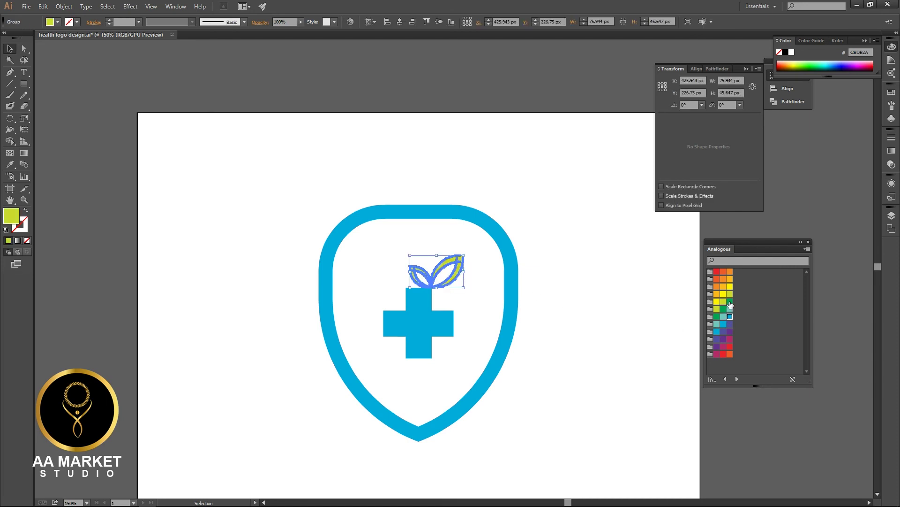
pyautogui.click(730, 302)
pyautogui.click(621, 325)
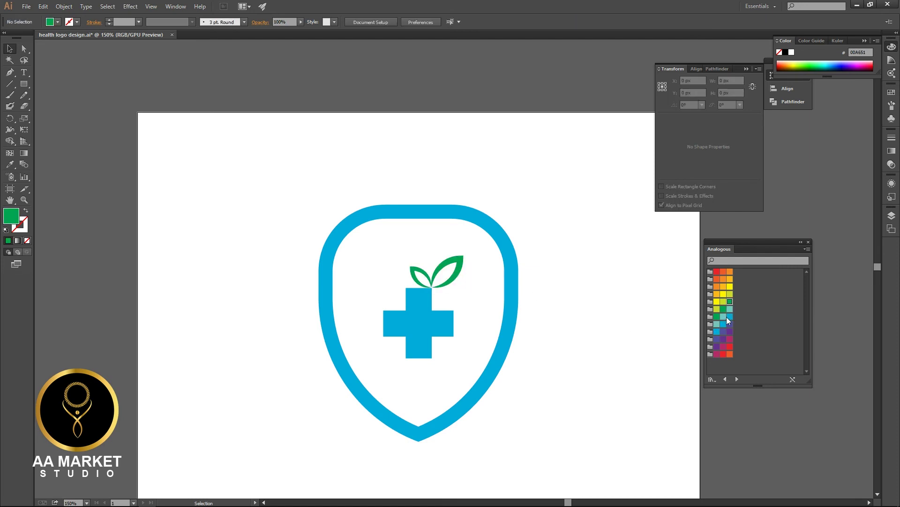
pyautogui.click(724, 302)
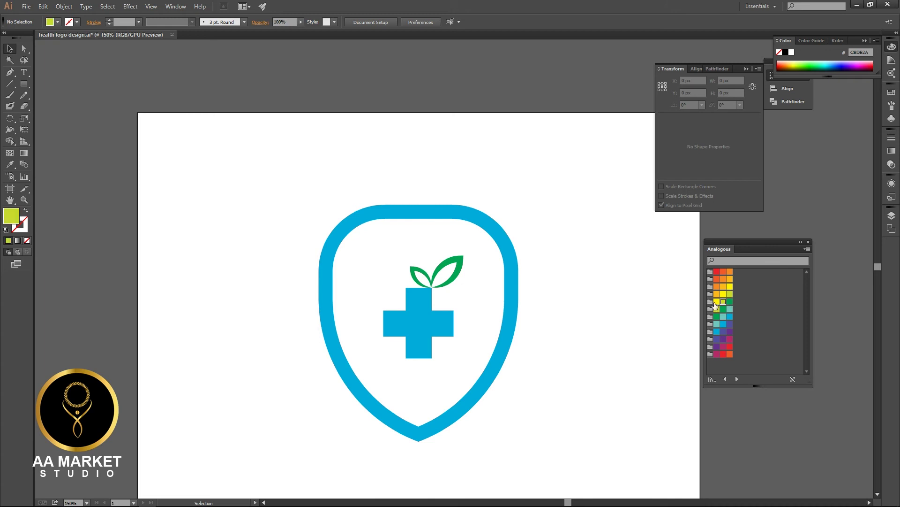
pyautogui.click(448, 283)
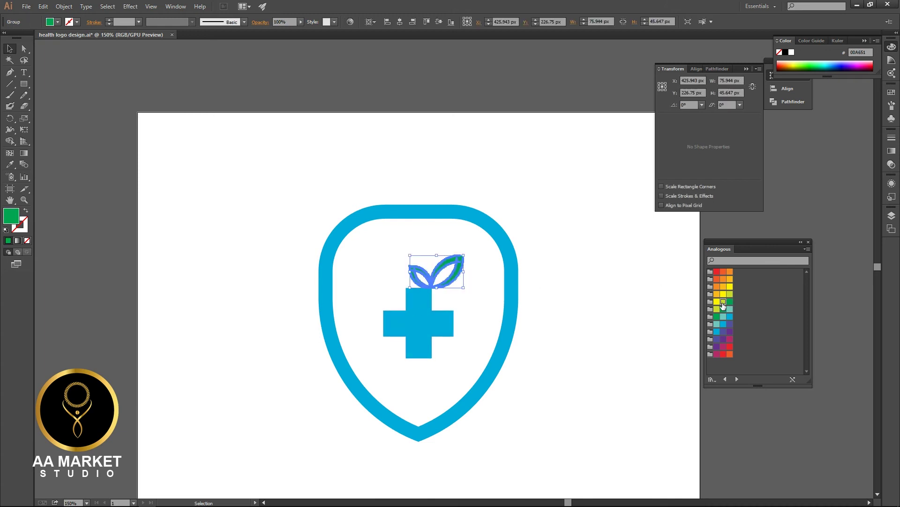
pyautogui.click(723, 302)
pyautogui.click(618, 320)
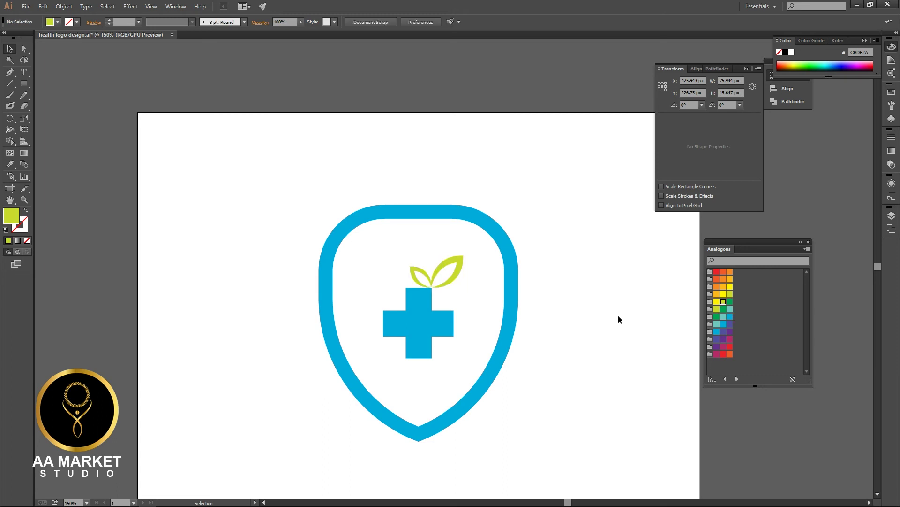
# - Close the Analogous swatch library and group the shield, cross and leaves together
pyautogui.click(809, 242)
pyautogui.hotkey('ctrl', '0')
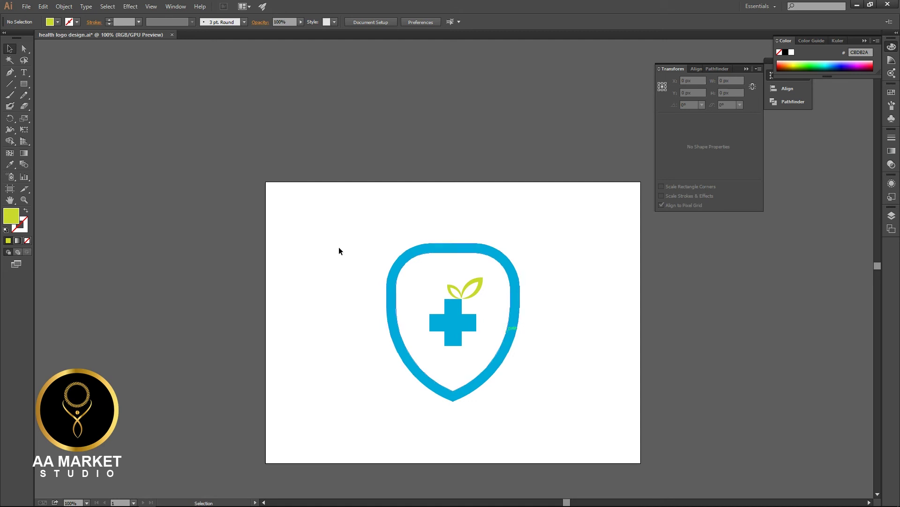
pyautogui.moveTo(360, 225); pyautogui.dragTo(579, 427)
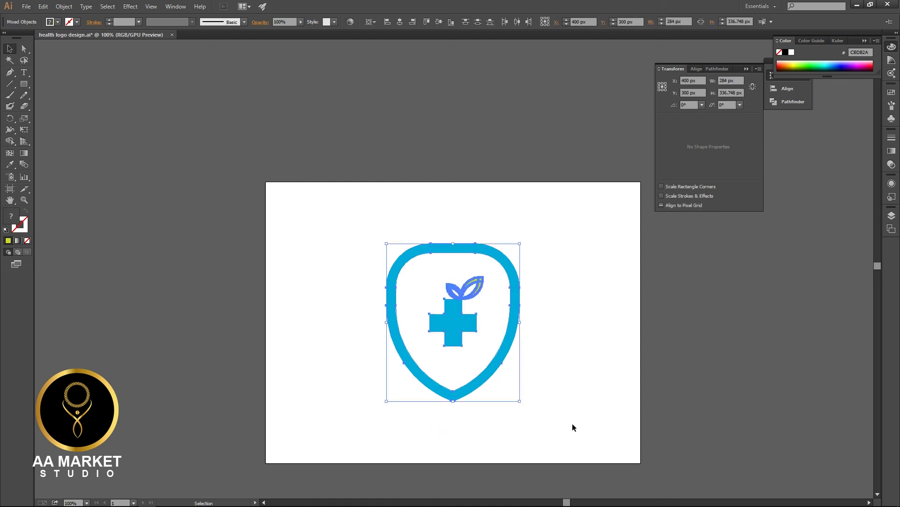
pyautogui.hotkey('ctrl', 'g')
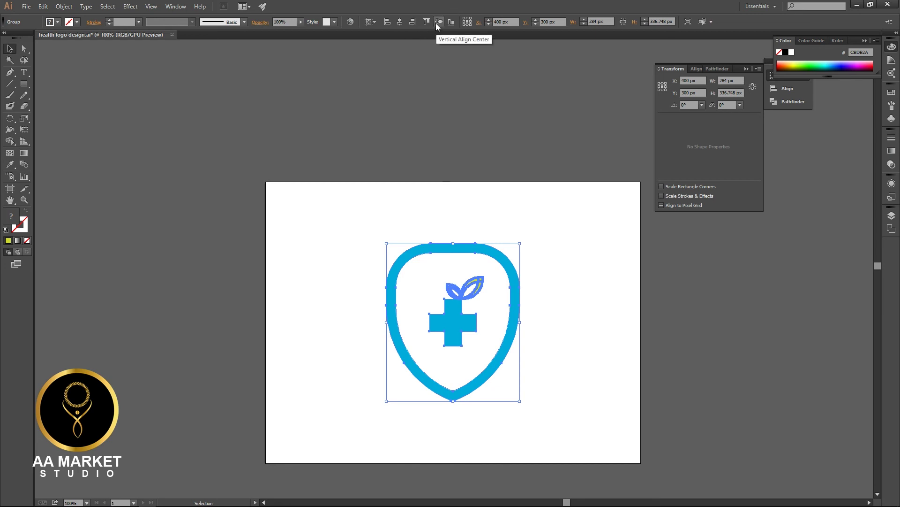
# - Copy the grouped logo, switch to Photoshop and paste it into Layer 1.psb as a Smart Object
pyautogui.moveTo(546, 321); pyautogui.dragTo(529, 267)
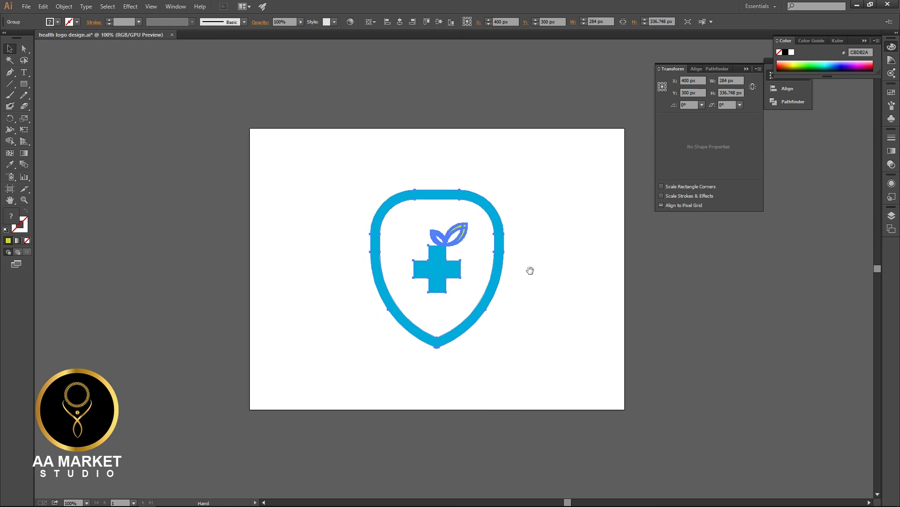
pyautogui.click(534, 279)
pyautogui.click(504, 280)
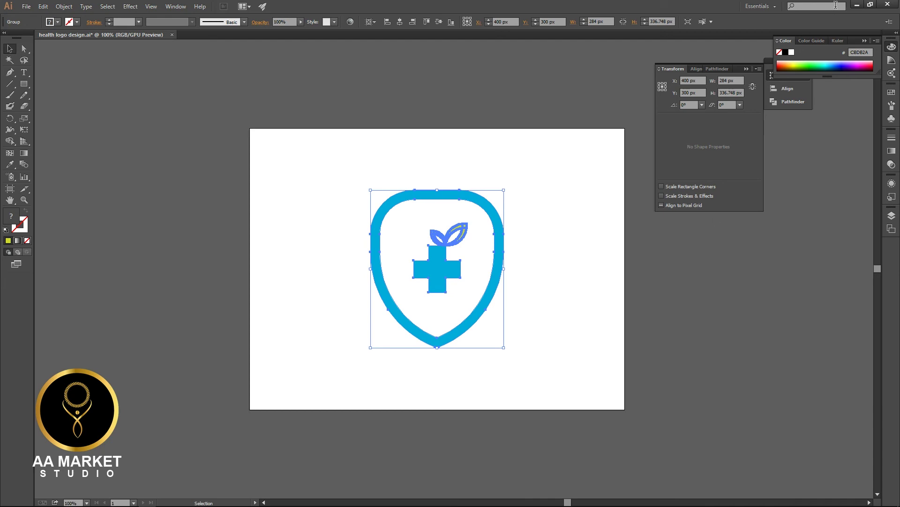
pyautogui.click(857, 5)
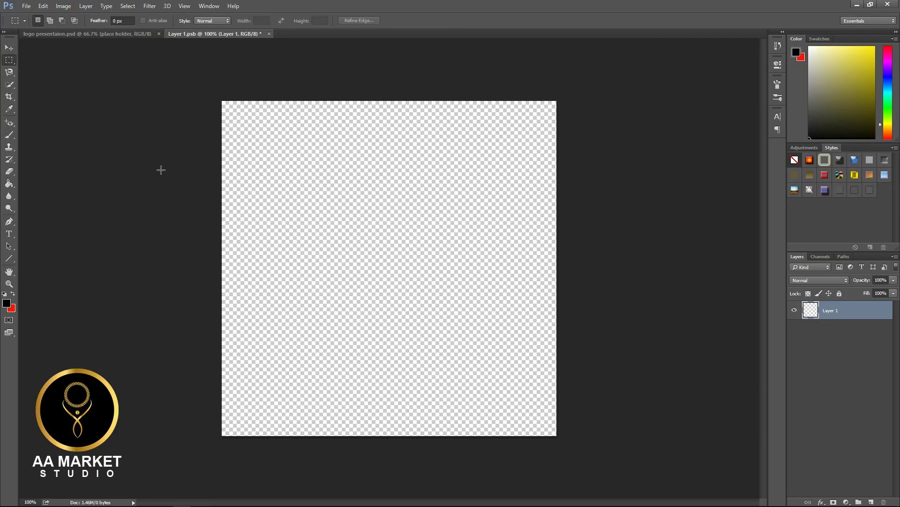
pyautogui.click(9, 48)
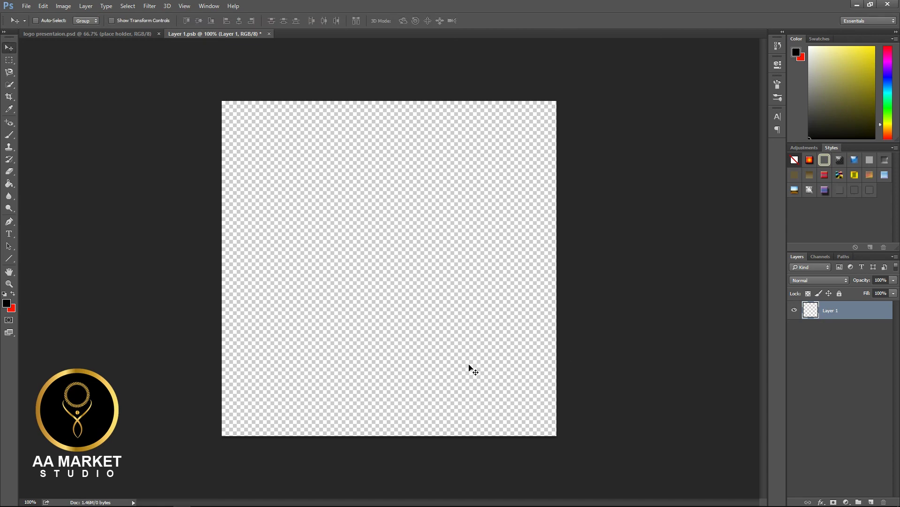
pyautogui.hotkey('ctrl', 'v')
pyautogui.press('Return')
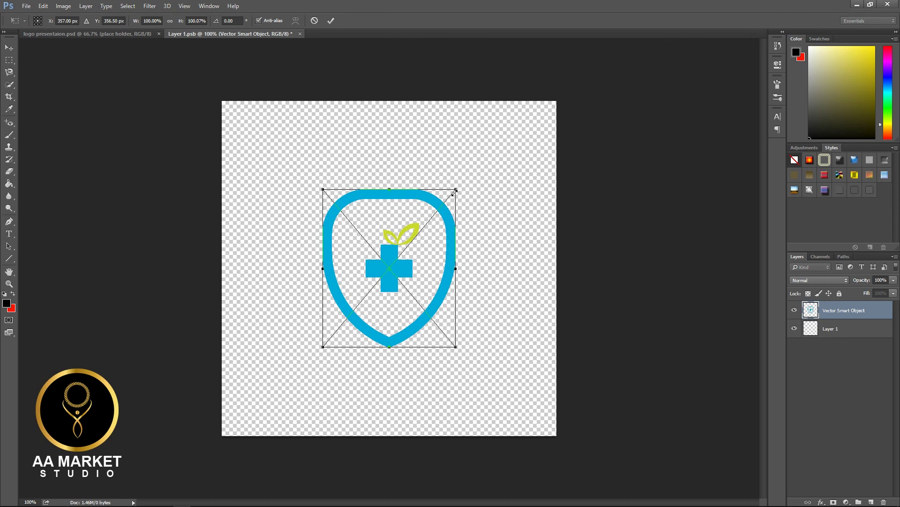
# - Scale the pasted logo up to about 130% around its centre, and save Layer 1.psb
pyautogui.moveTo(455, 190); pyautogui.dragTo(488, 177)
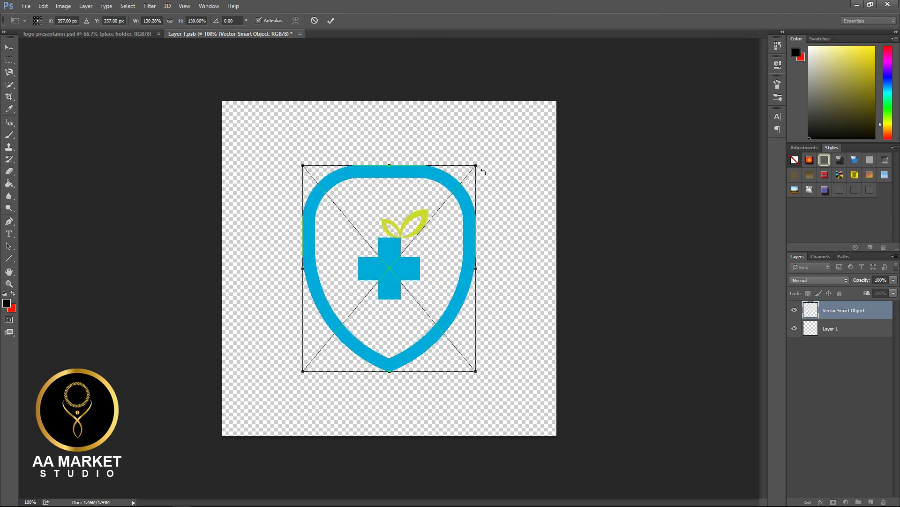
pyautogui.press('Return')
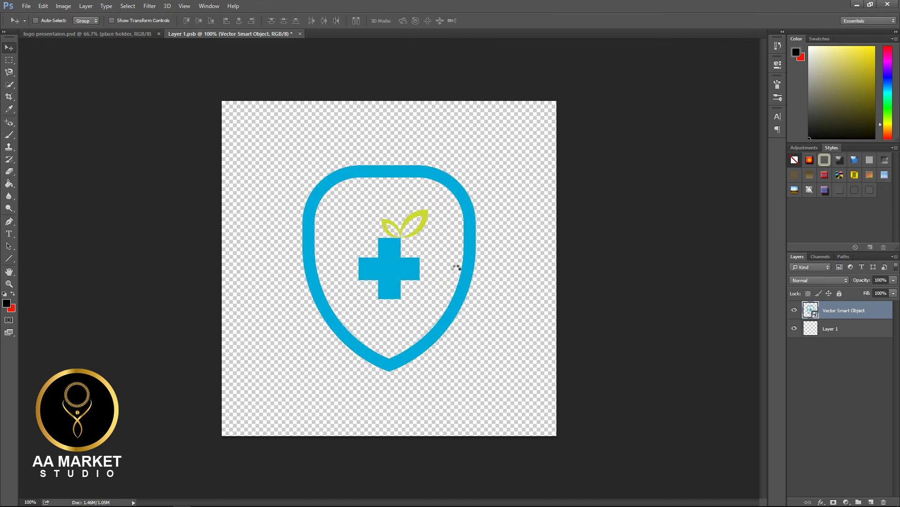
pyautogui.hotkey('ctrl', 's')
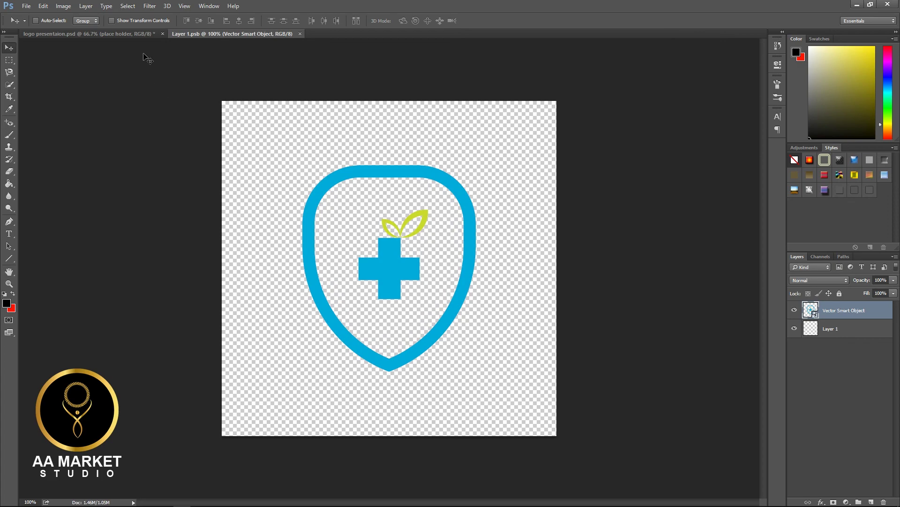
# - In logo presentaion.psd, hide Layer 1, Layer 1 copy and Layer 1 copy 2 of the effect group to thin the logo's 3D depth
pyautogui.click(138, 35)
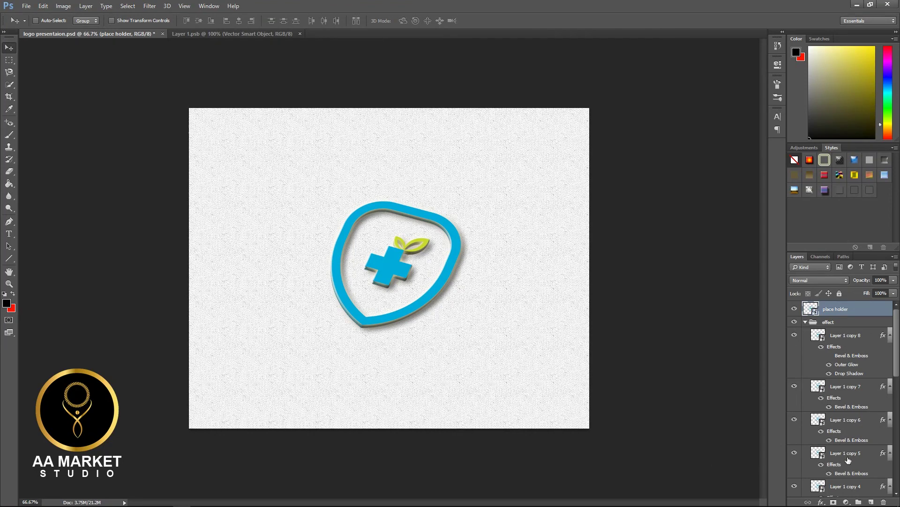
pyautogui.scroll(-10, 816, 422)
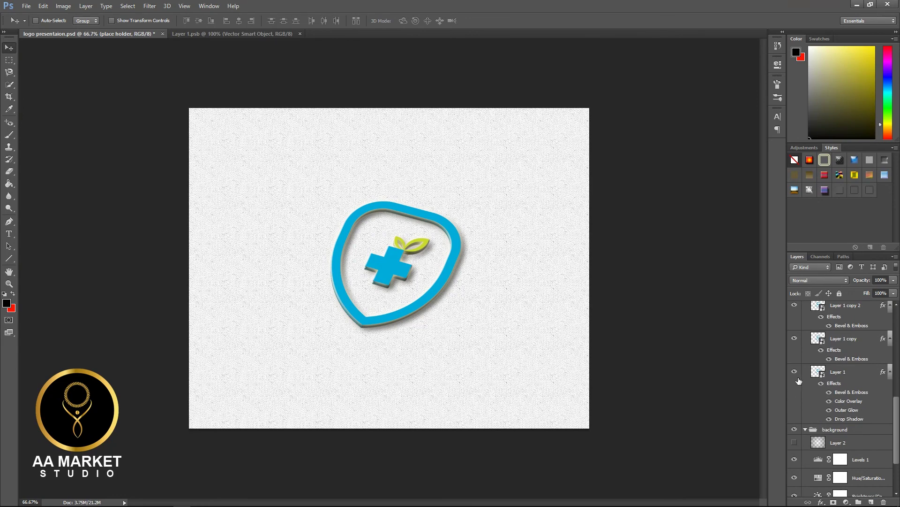
pyautogui.click(795, 374)
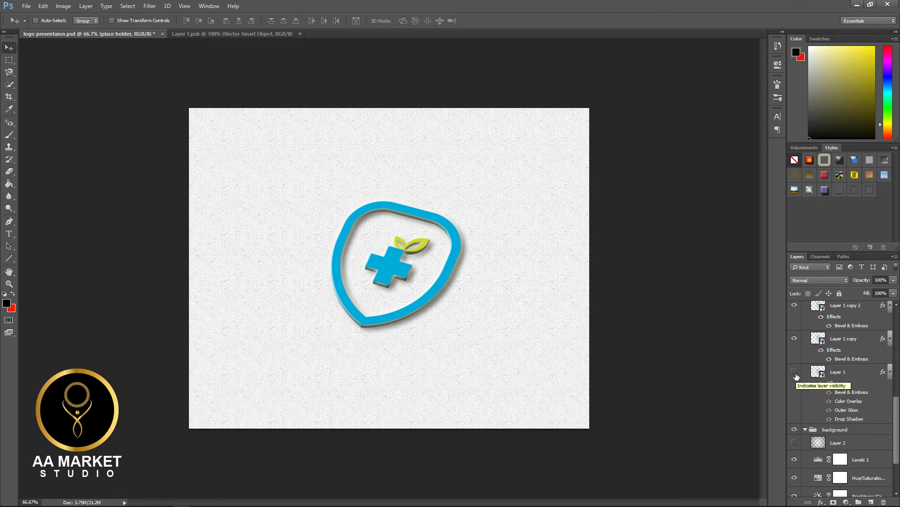
pyautogui.scroll(1, 796, 366)
pyautogui.click(795, 355)
pyautogui.scroll(1, 796, 352)
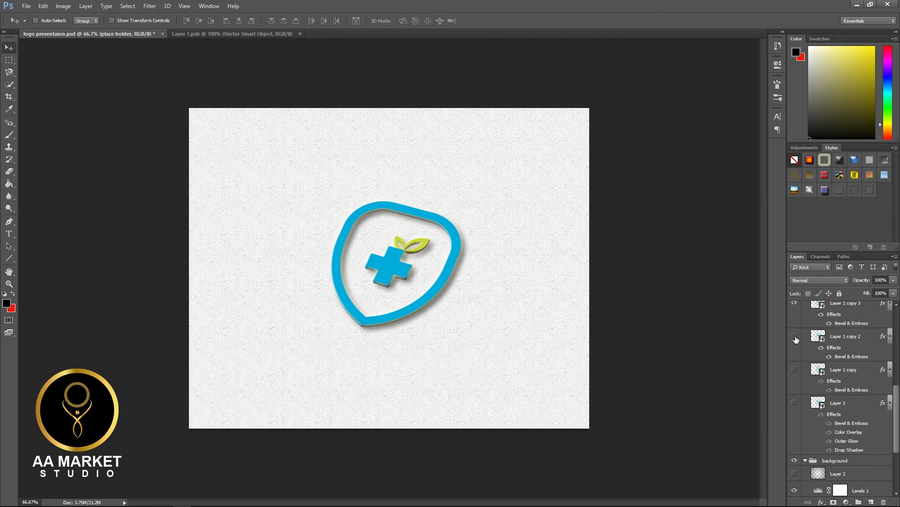
pyautogui.scroll(3, 796, 341)
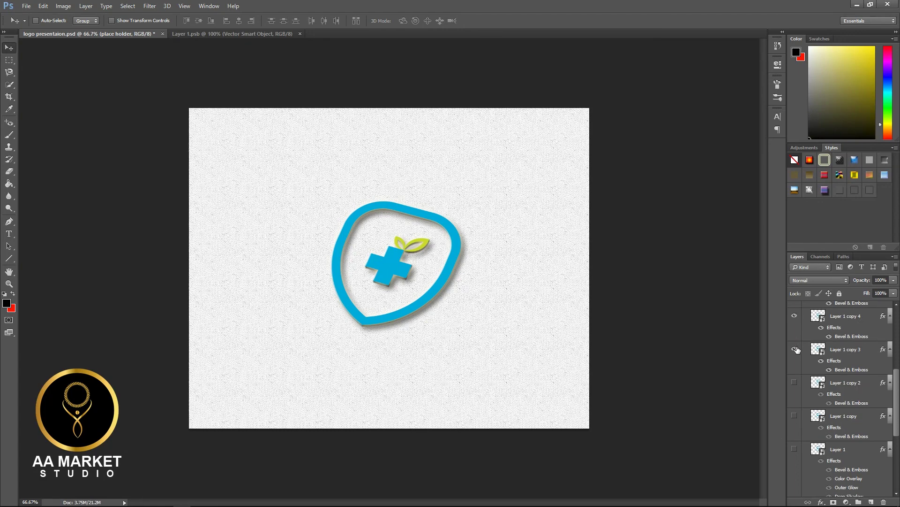
pyautogui.click(796, 349)
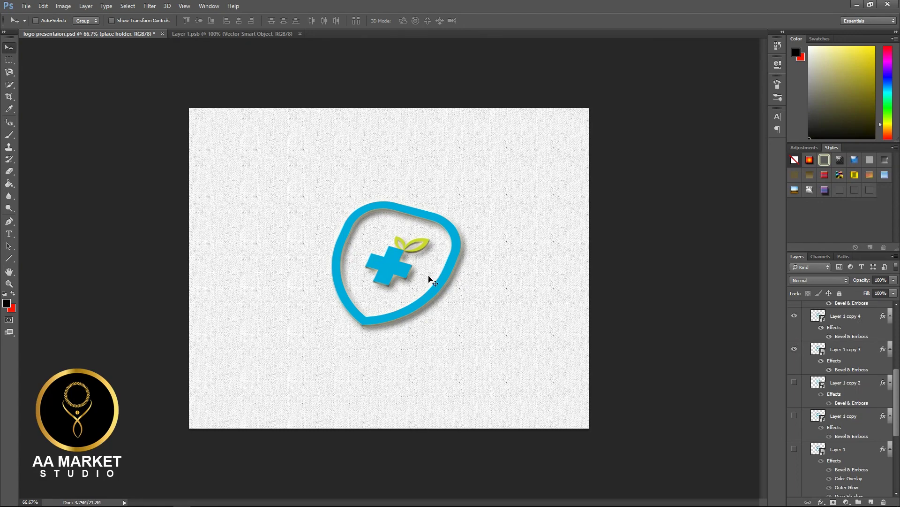